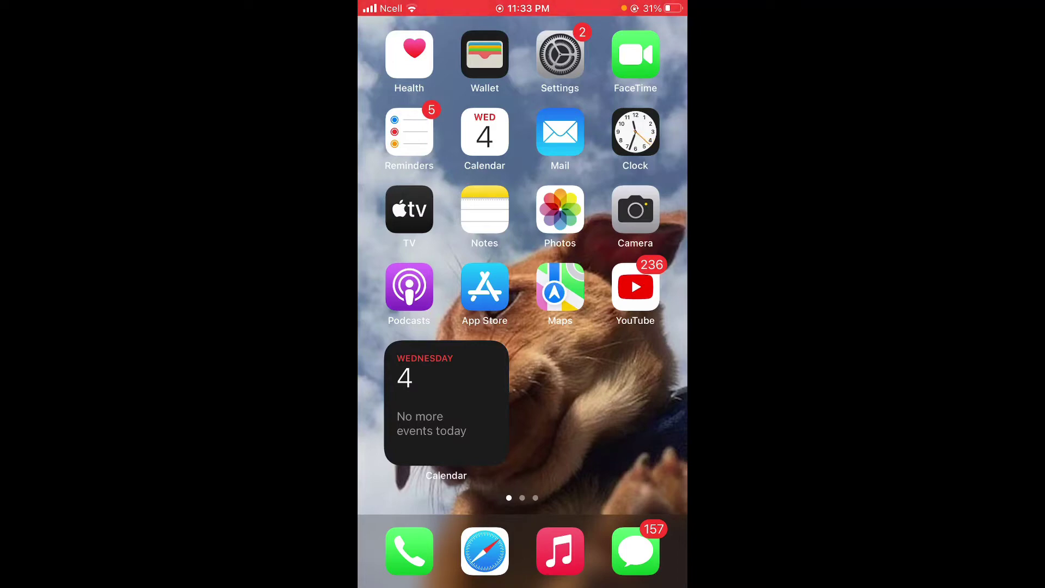
Swipe to the second Home Screen page showing Weather, Files, Chrome and Discord
left_click_drag(637, 367, 409, 368)
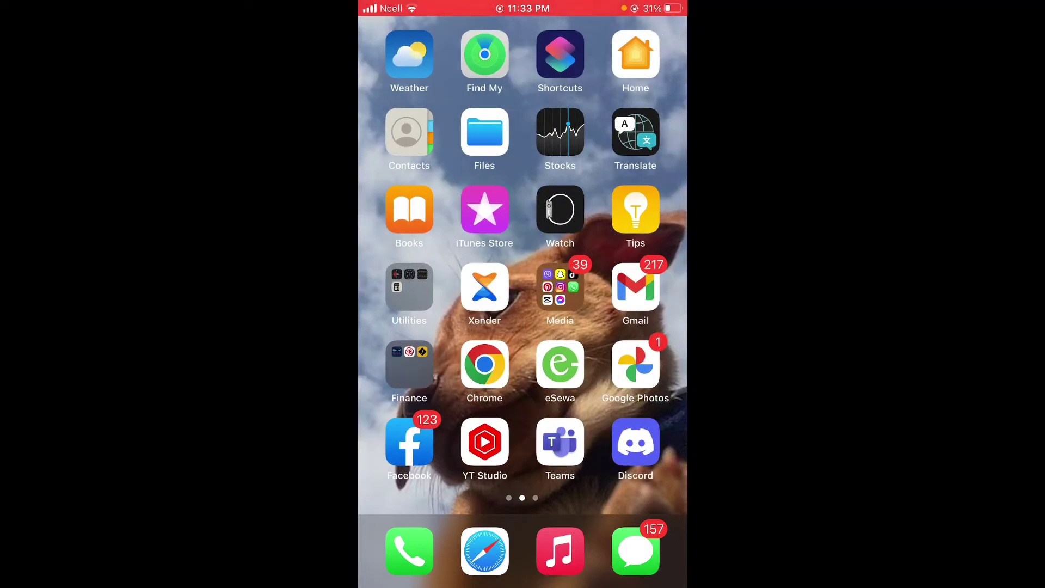
Launch CapCut from the Media folder and start a new project
left_click(560, 287)
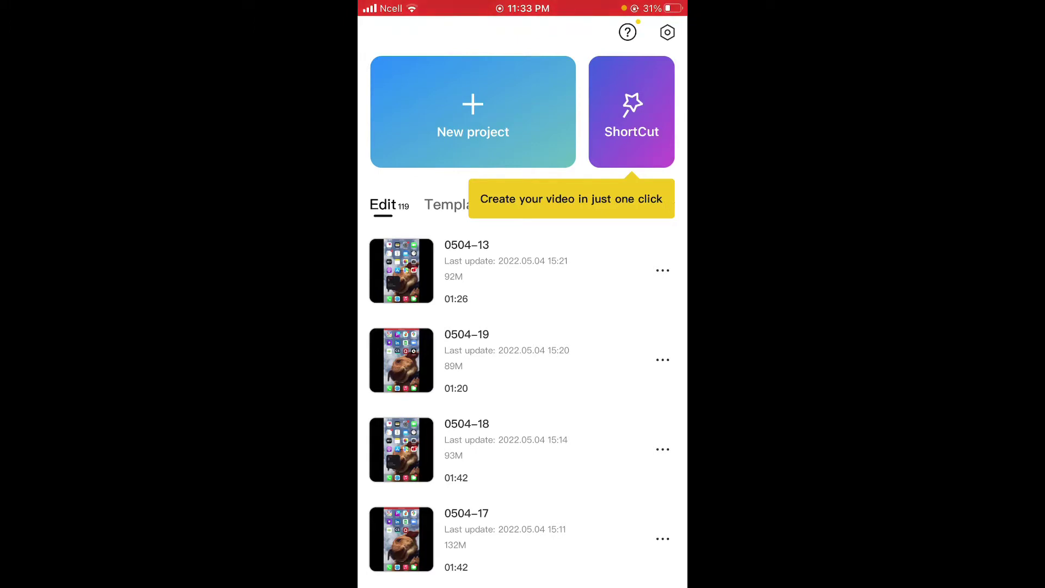
scroll(523, 408, "down", 4)
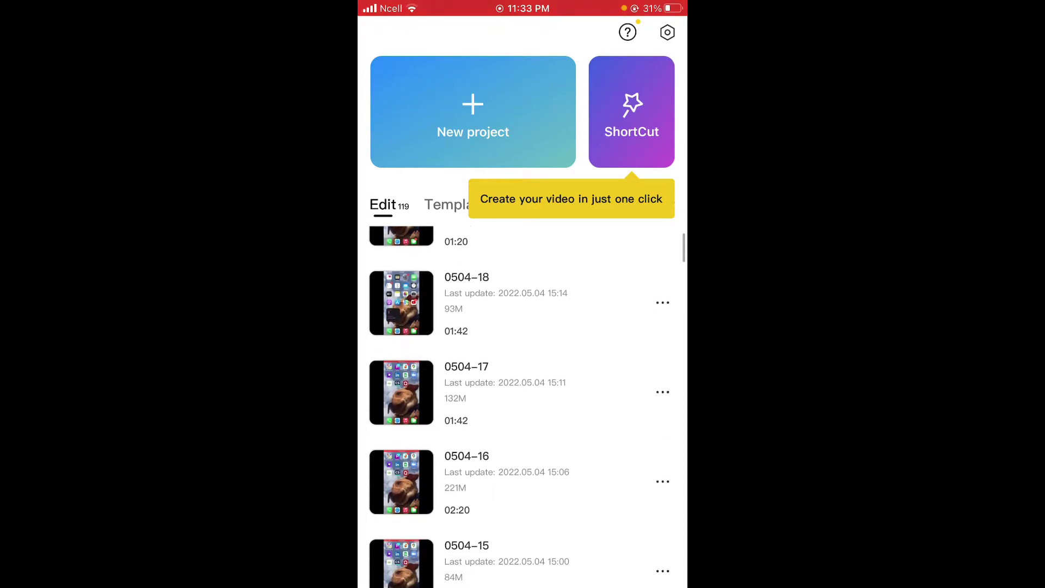
scroll(523, 409, "up", 4)
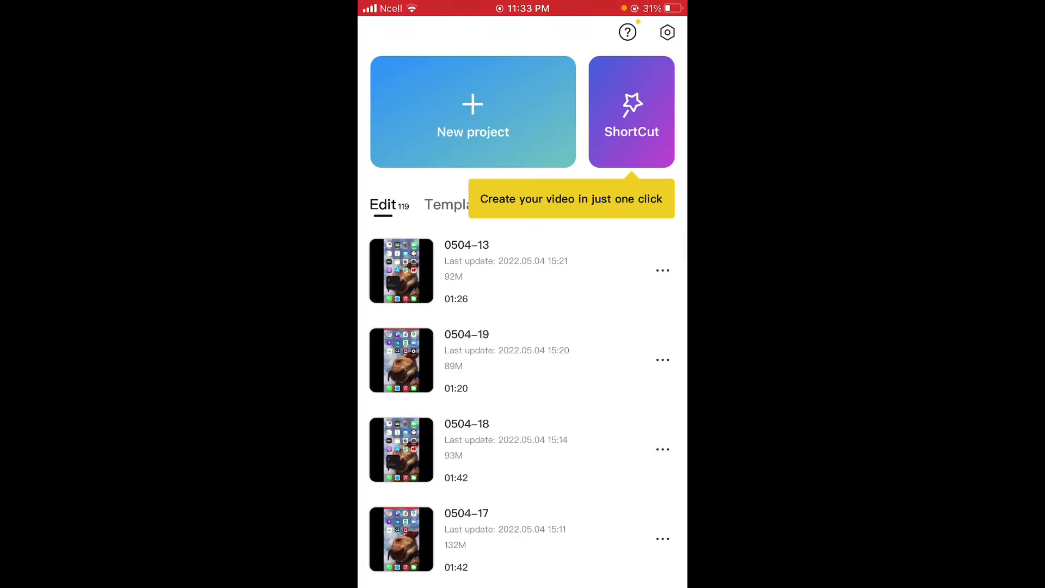
left_click(473, 112)
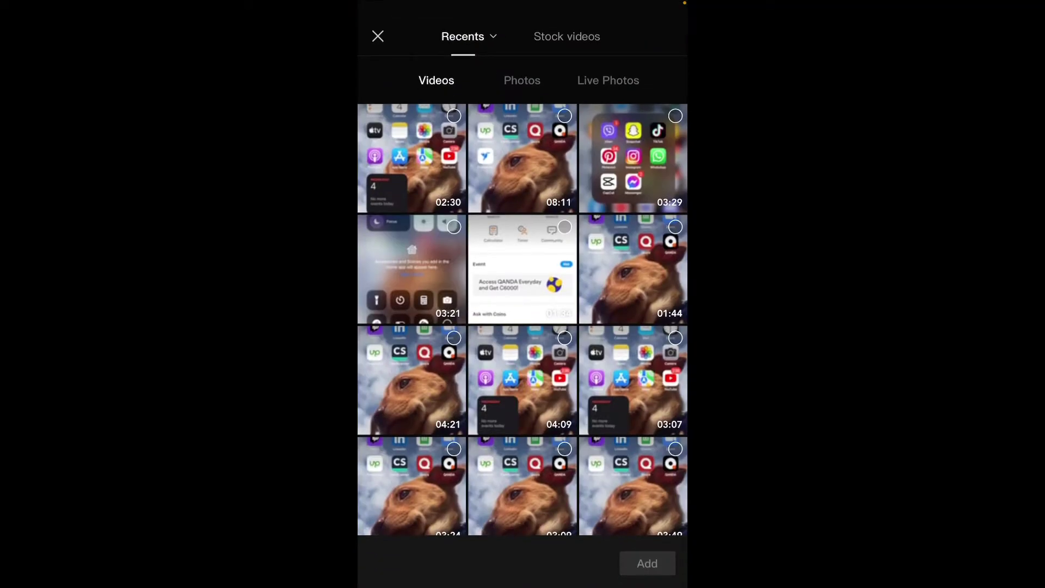
scroll(522, 327, "down", 10)
Choose the goat video from Recents to bring it into the project
left_click(523, 326)
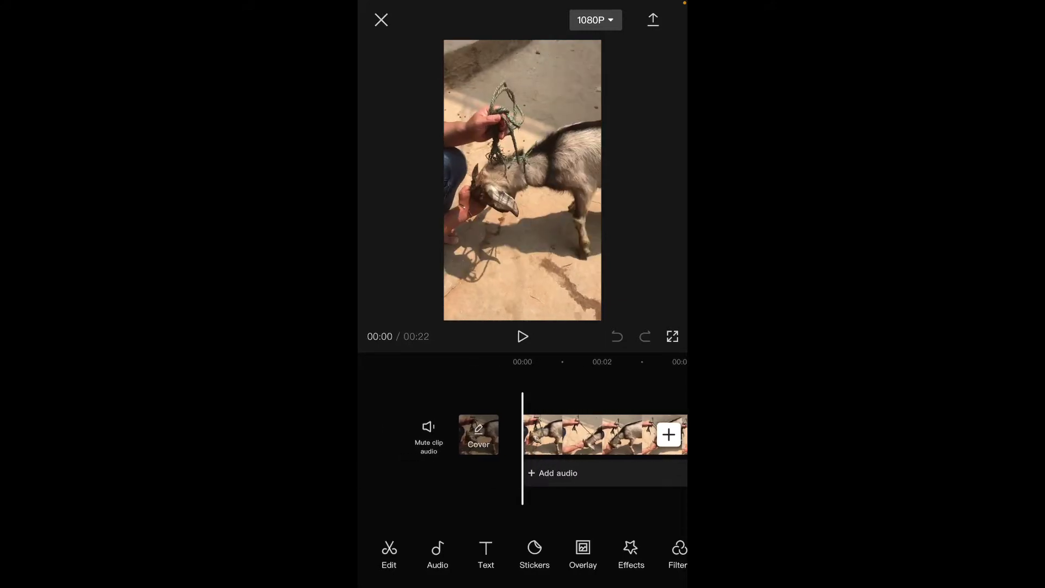
scroll(523, 555, "right", 1)
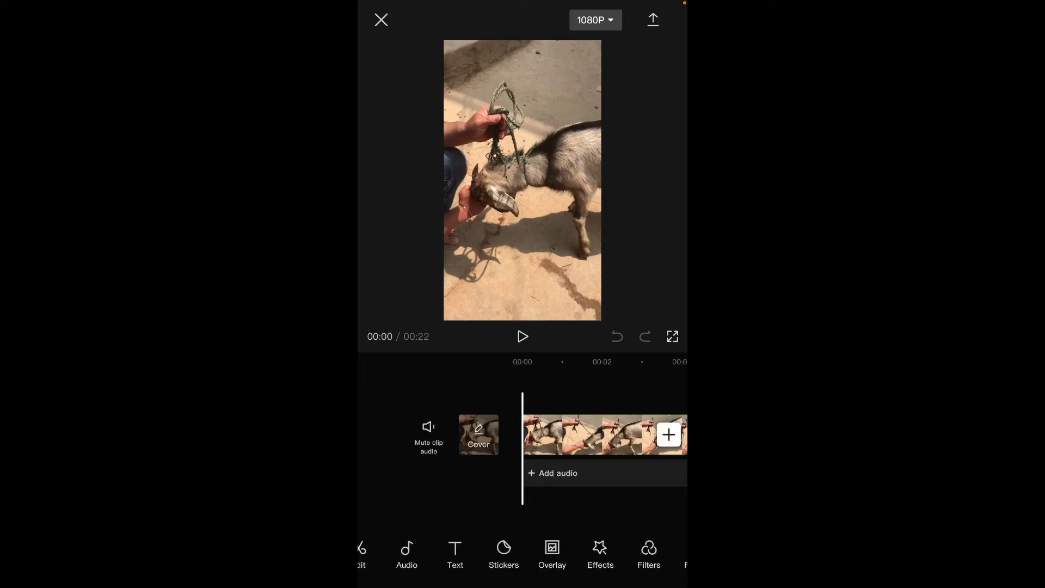
scroll(523, 555, "right", 2)
scroll(523, 556, "right", 2)
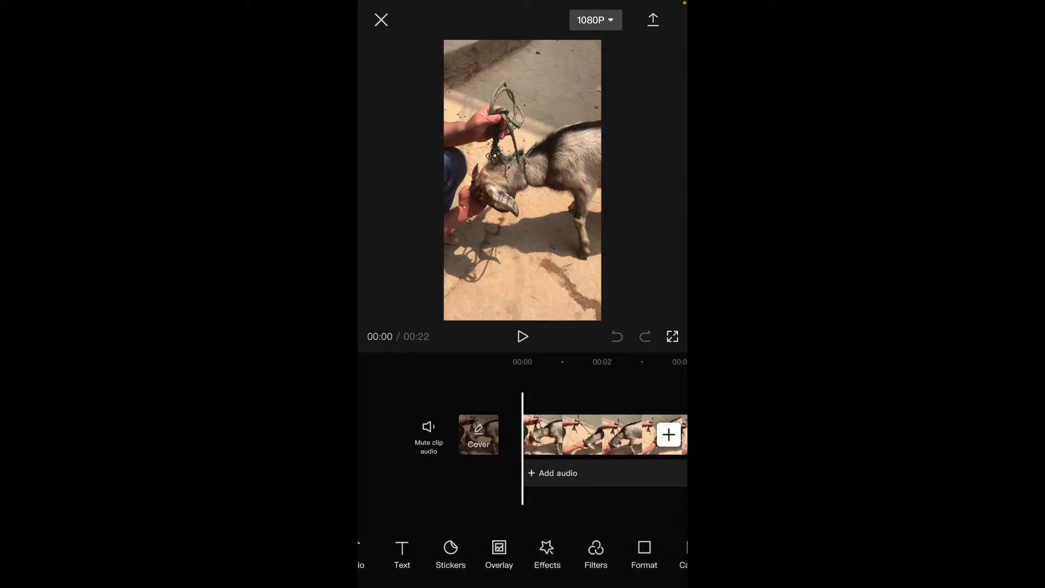
scroll(523, 555, "right", 2)
scroll(523, 555, "right", 2)
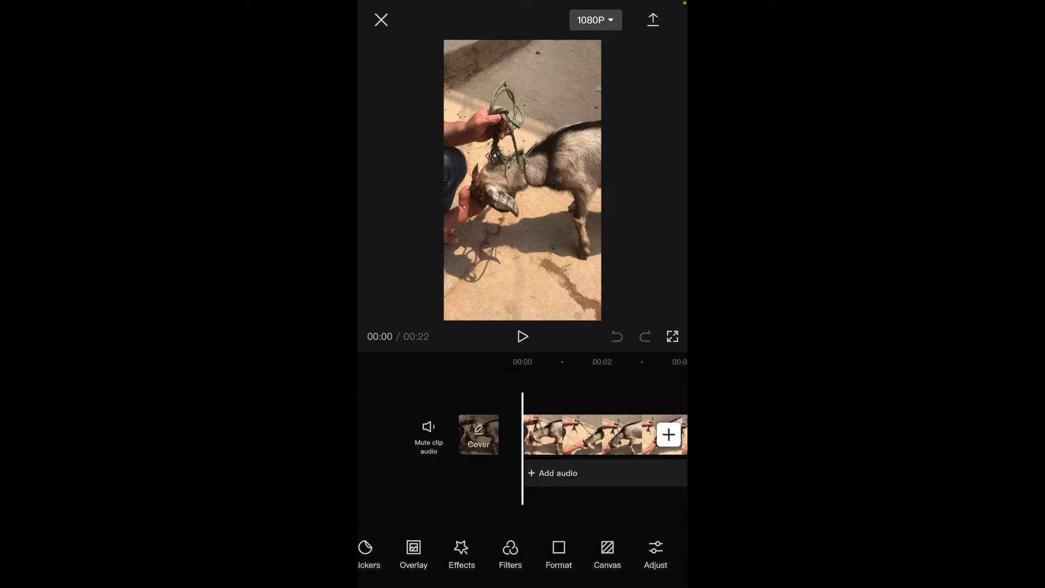
scroll(522, 555, "left", 4)
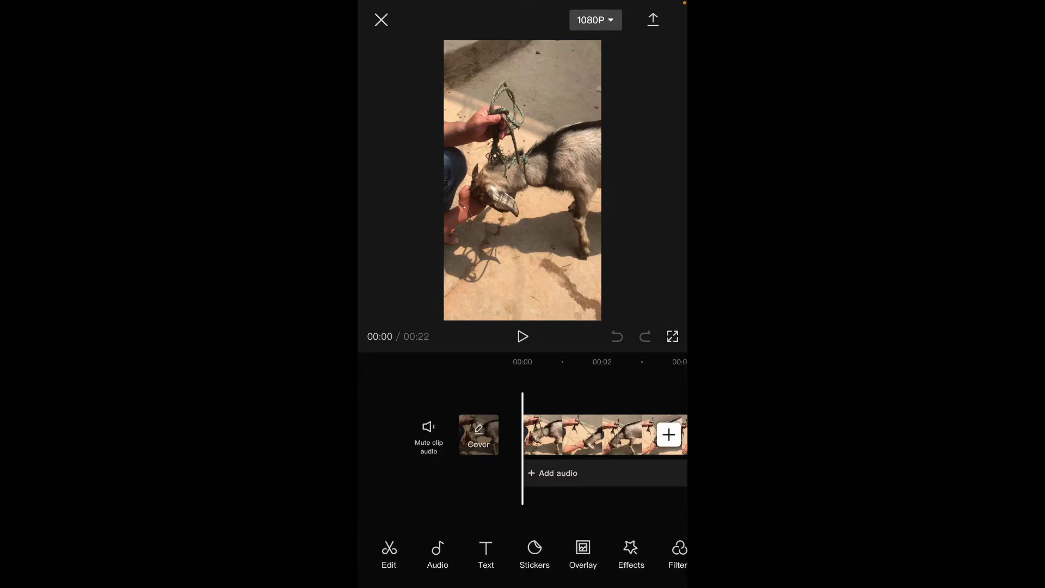
Split the goat clip at the three-second mark
left_click(604, 435)
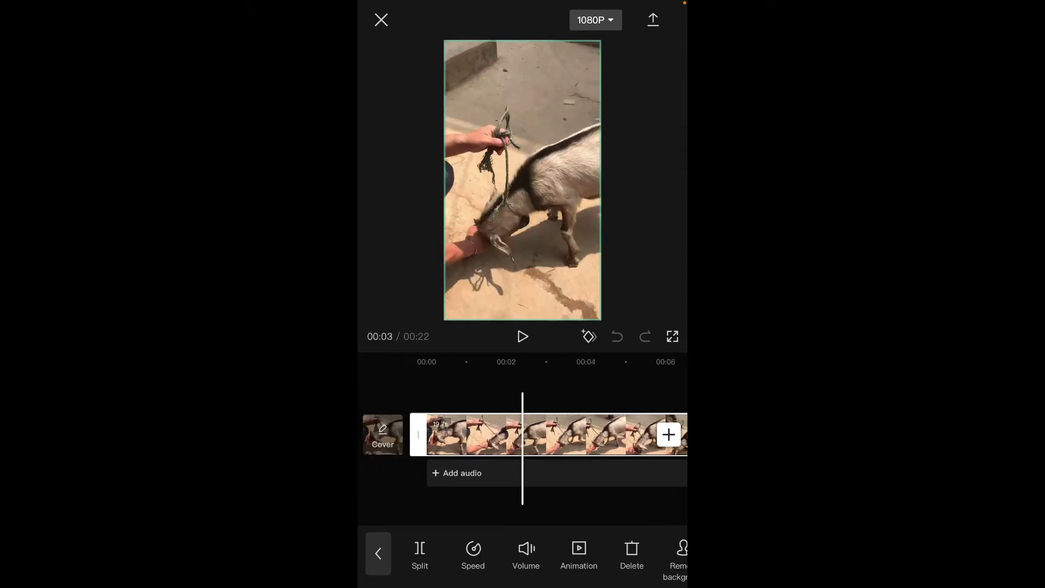
left_click(419, 554)
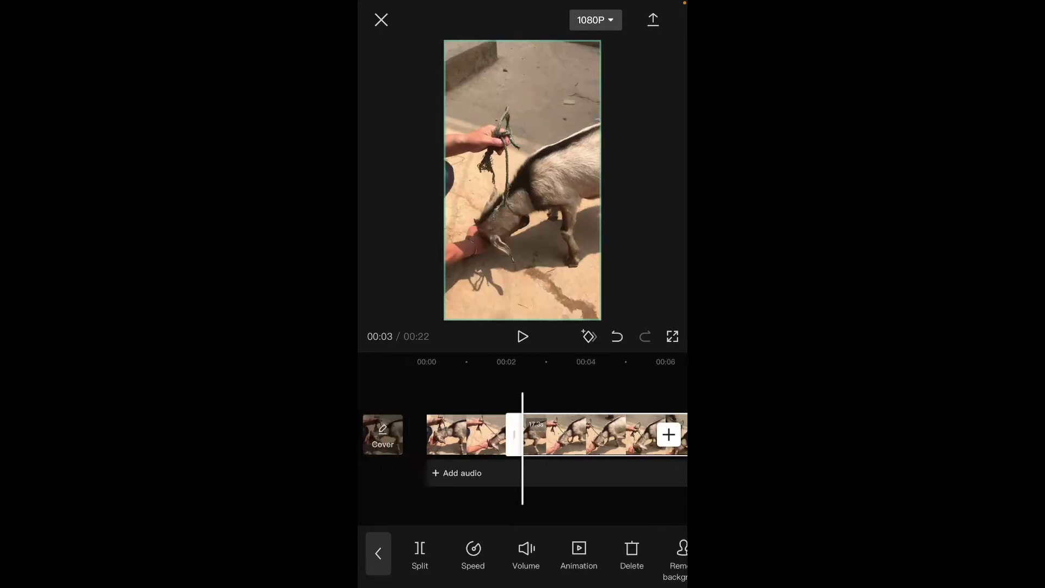
left_click_drag(572, 434, 533, 434)
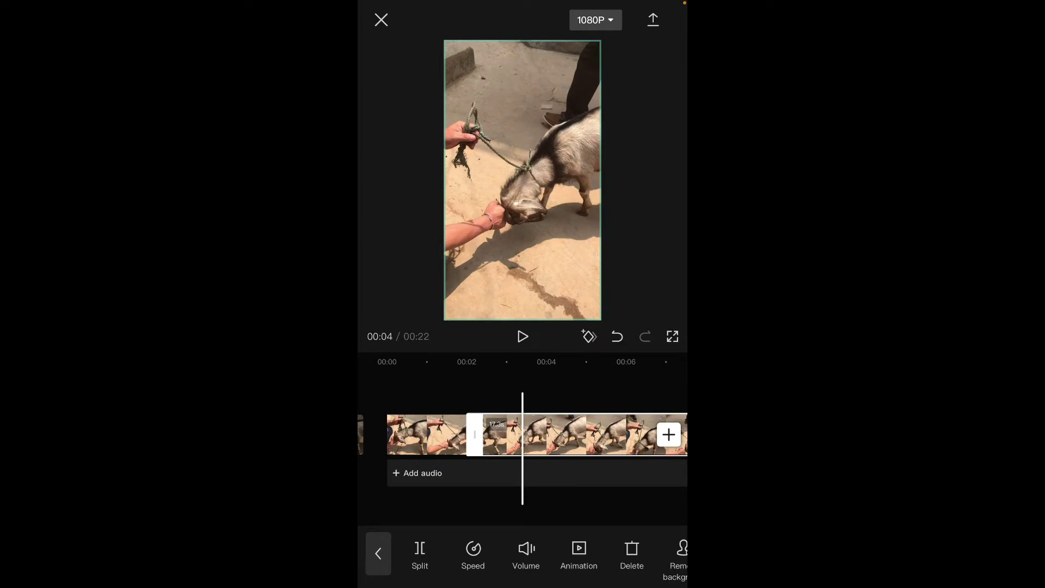
Try a 0.6x constant speed on the part, then reset it to 1x
left_click(473, 554)
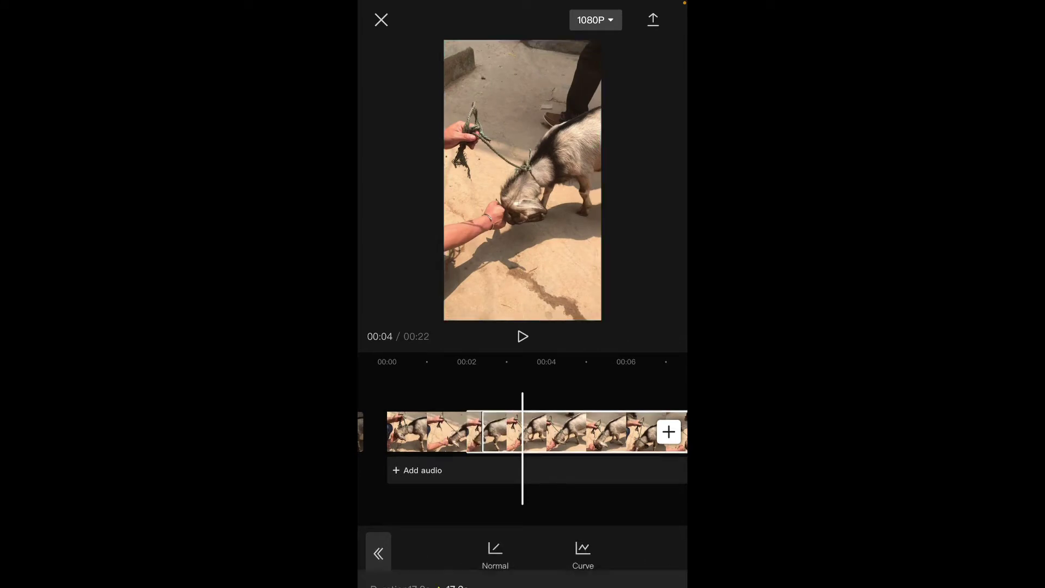
left_click(495, 555)
left_click_drag(435, 474, 414, 474)
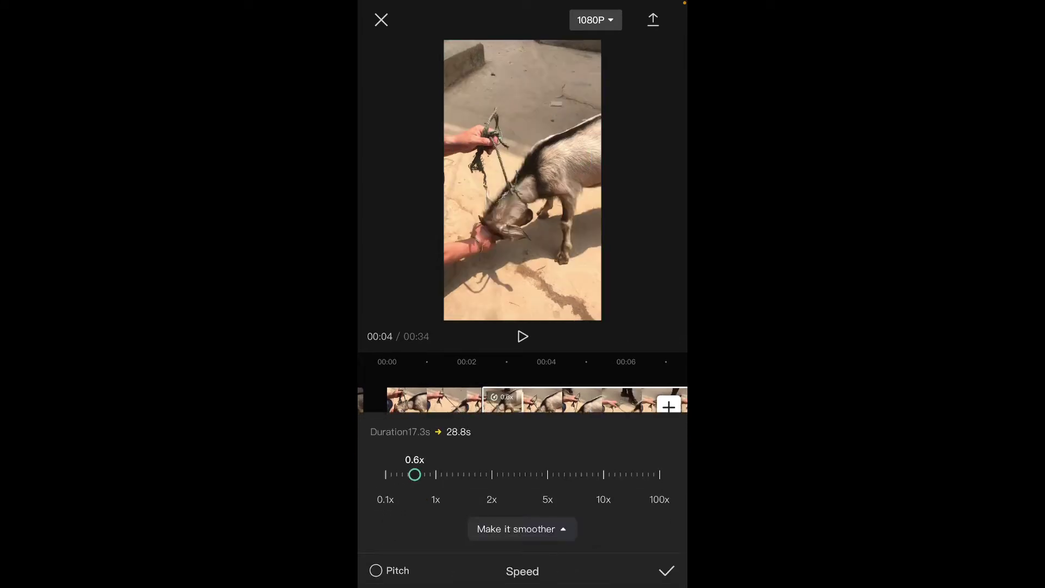
left_click(523, 335)
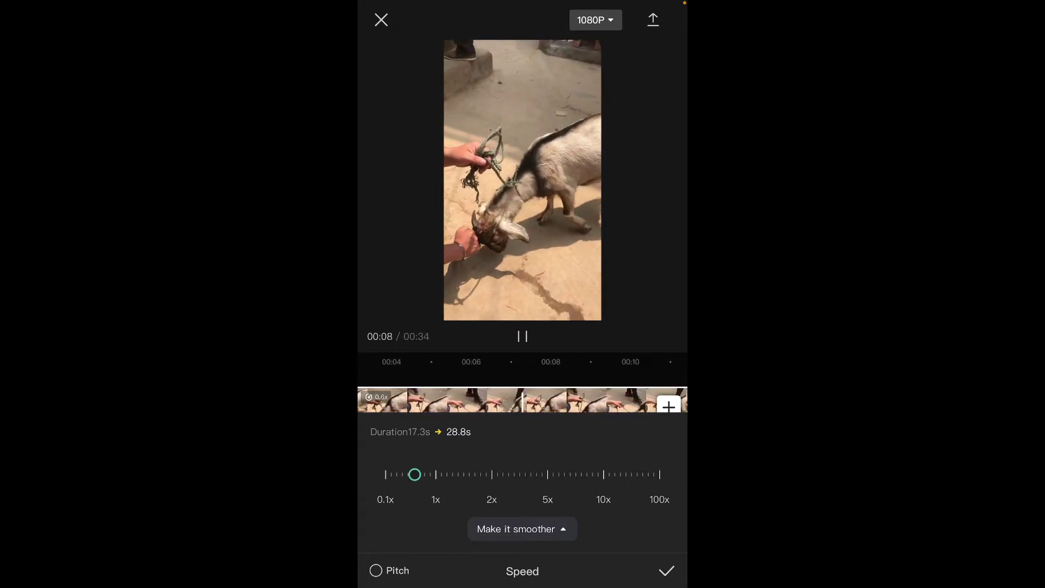
left_click(435, 474)
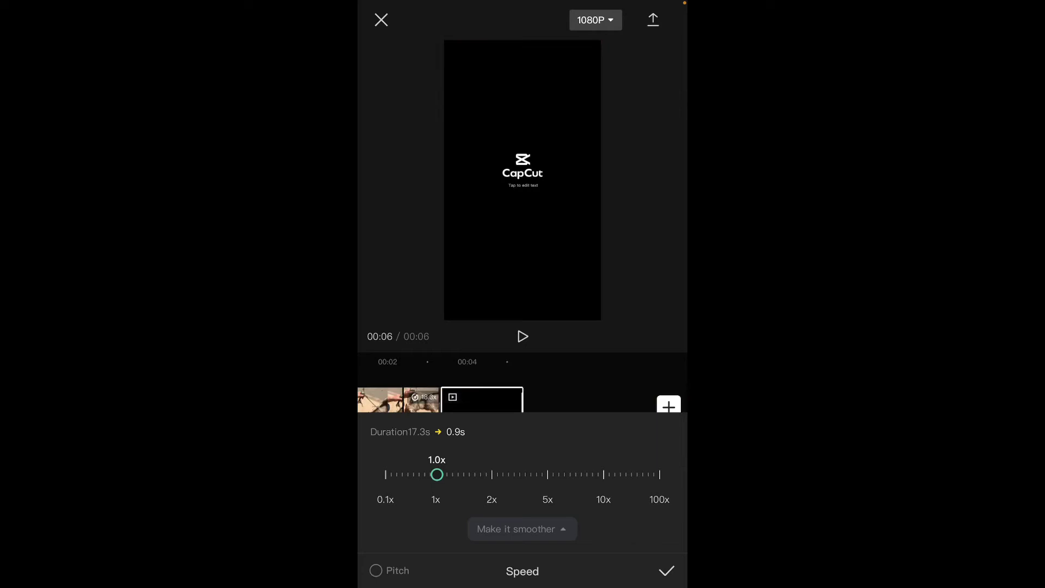
Return the goat part's speed to normal, confirm it, and preview the edit
left_click(607, 474)
left_click_drag(441, 400, 520, 400)
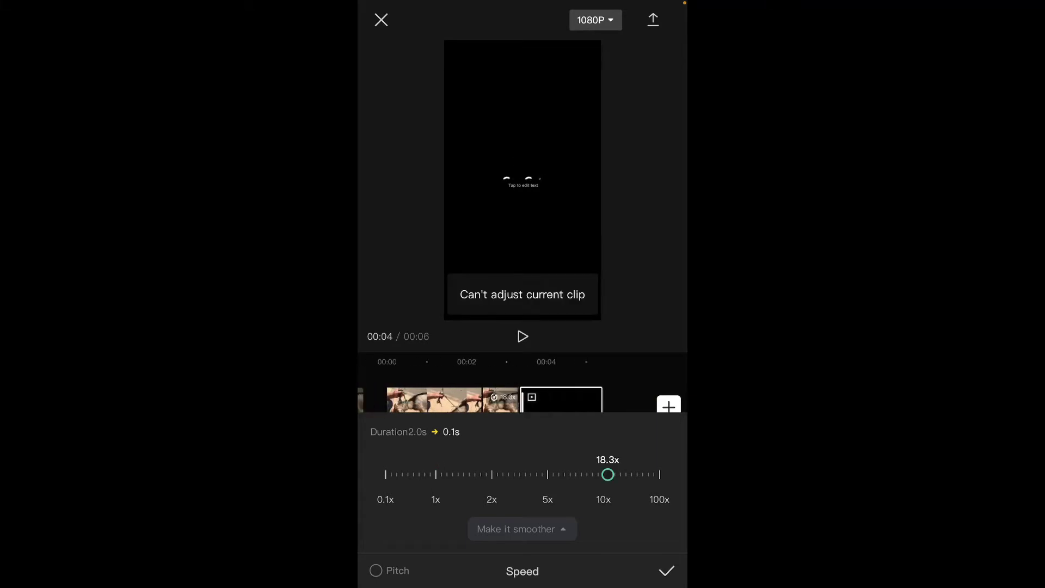
left_click_drag(442, 399, 531, 400)
left_click(522, 336)
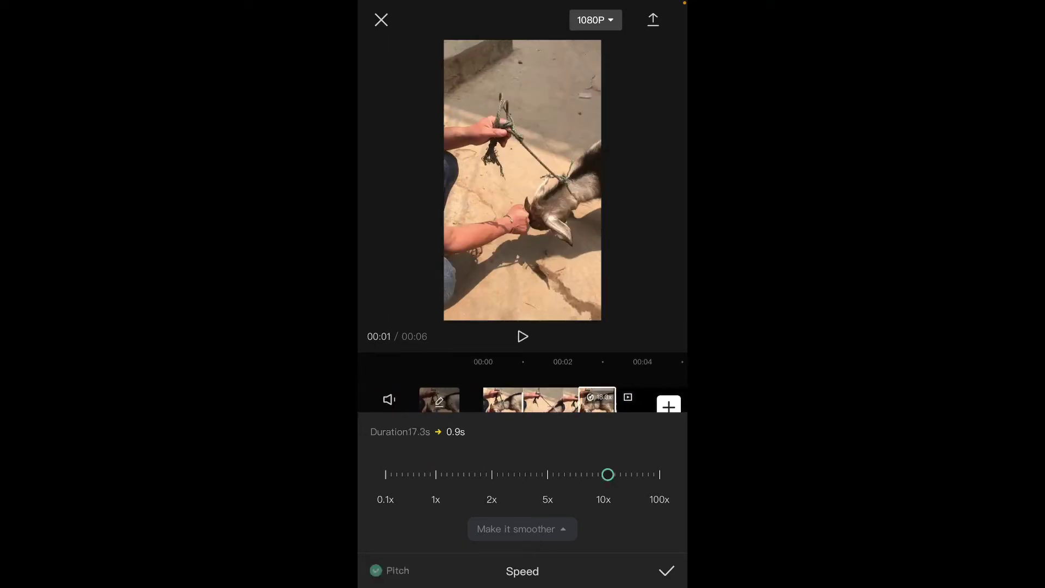
left_click_drag(608, 474, 437, 474)
left_click(666, 571)
left_click(522, 336)
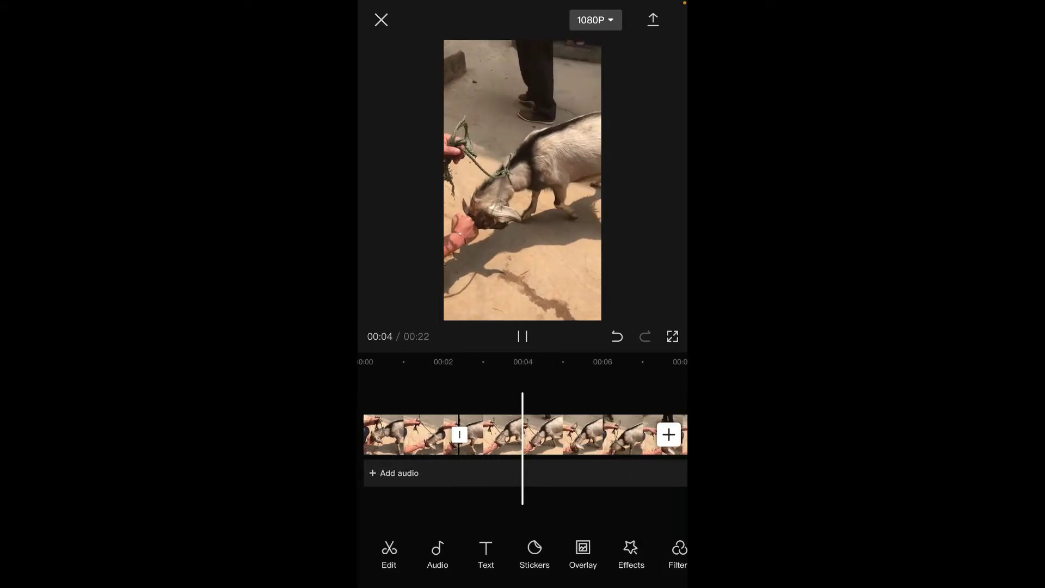
Pause at four seconds and add a new text box
left_click(522, 335)
left_click(486, 554)
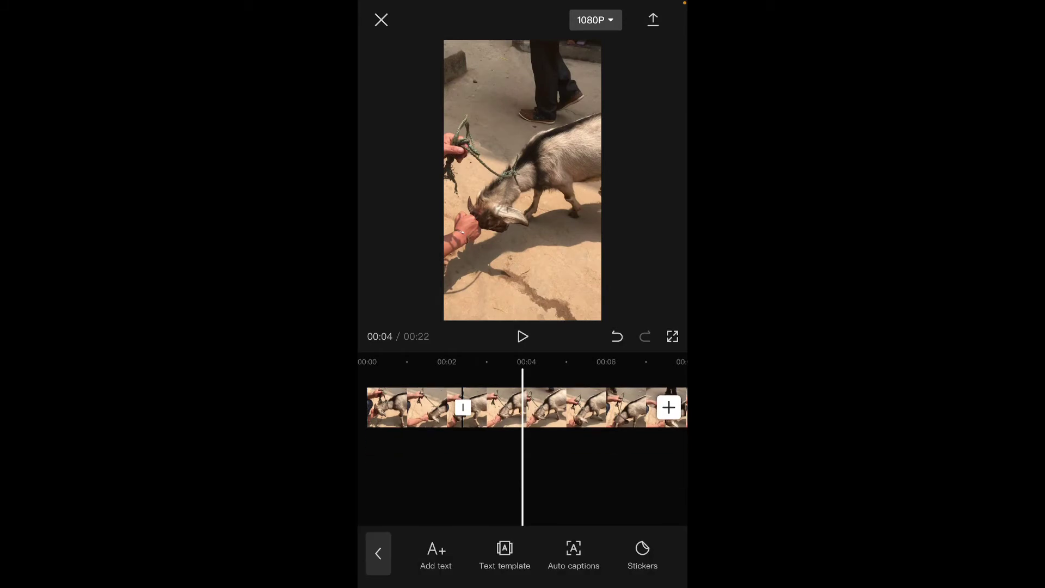
left_click(379, 552)
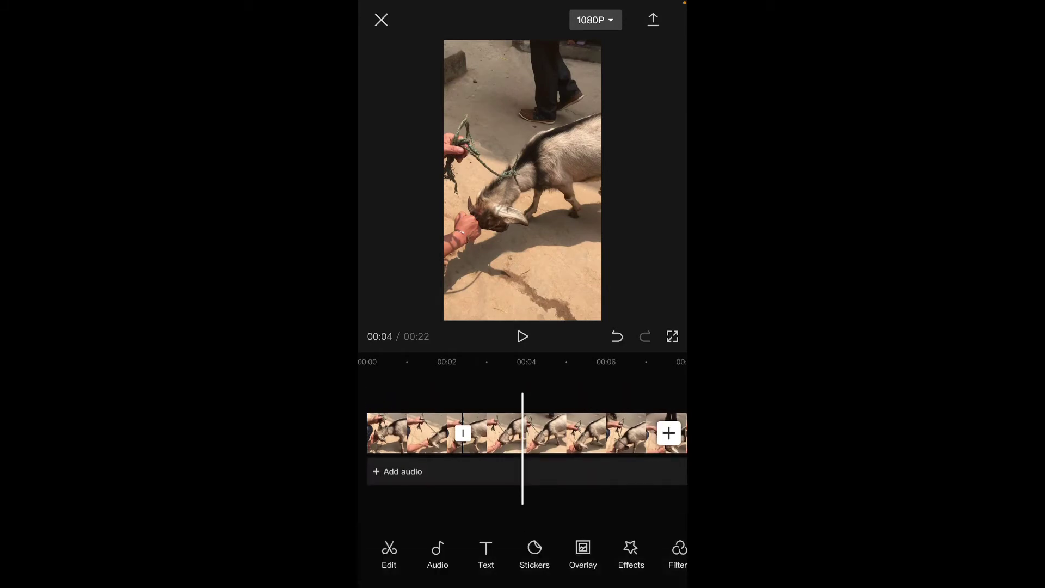
left_click(486, 553)
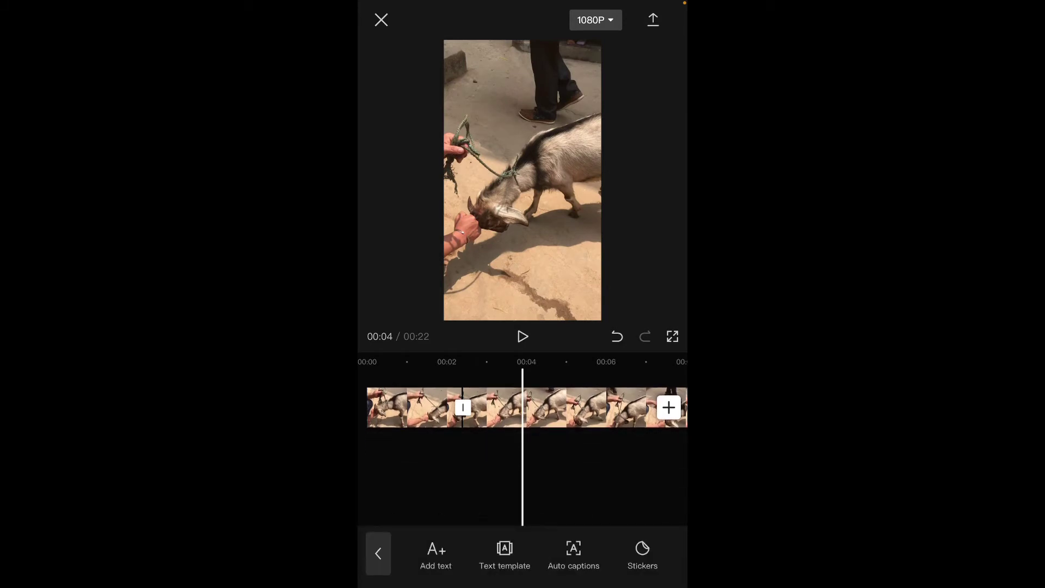
left_click(436, 554)
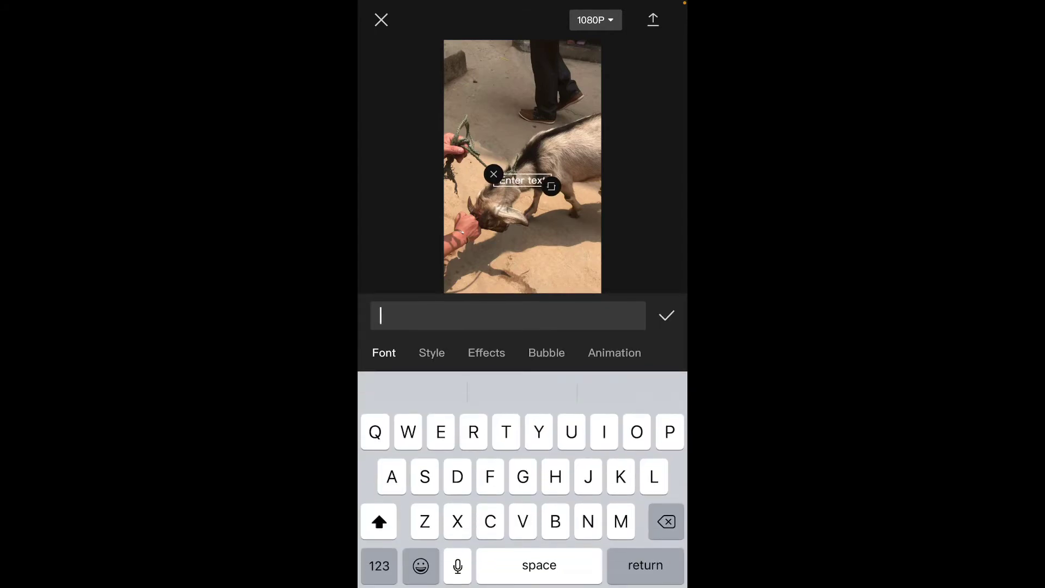
type("Hii")
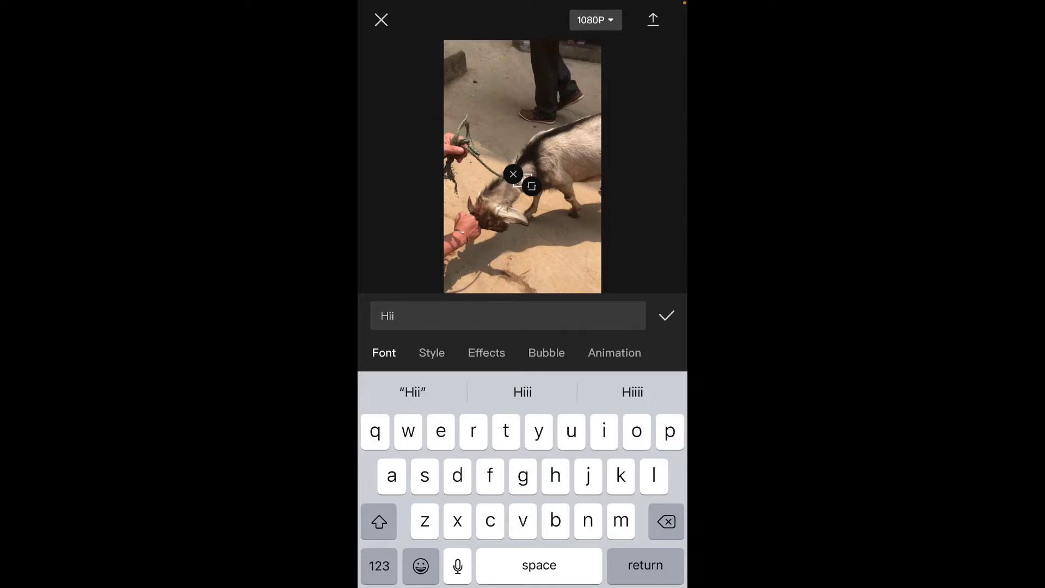
Give the text an outlined style preset and the third ART effect
left_click(431, 352)
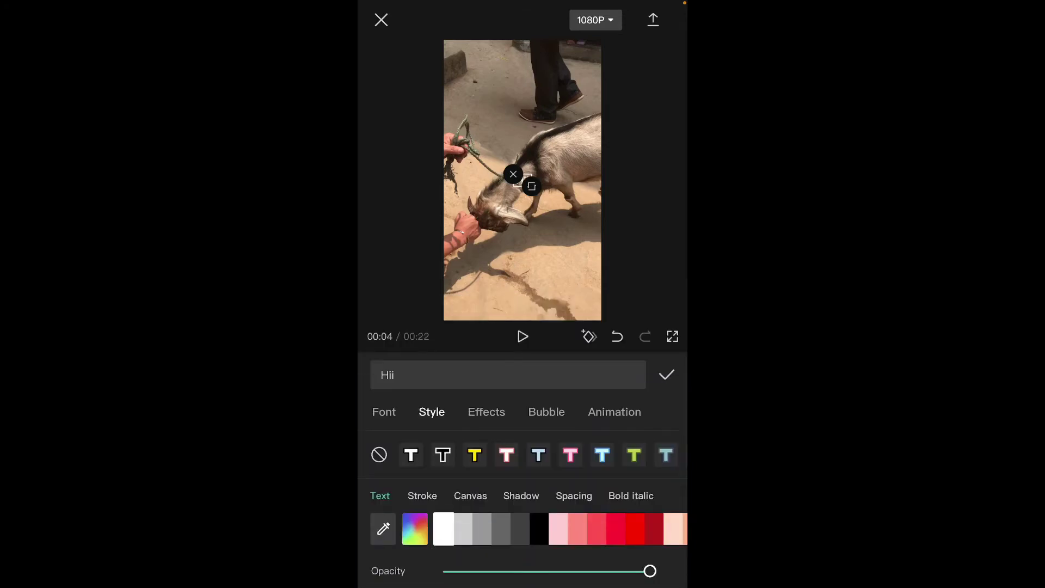
scroll(523, 454, "right", 3)
scroll(523, 455, "right", 3)
left_click(522, 454)
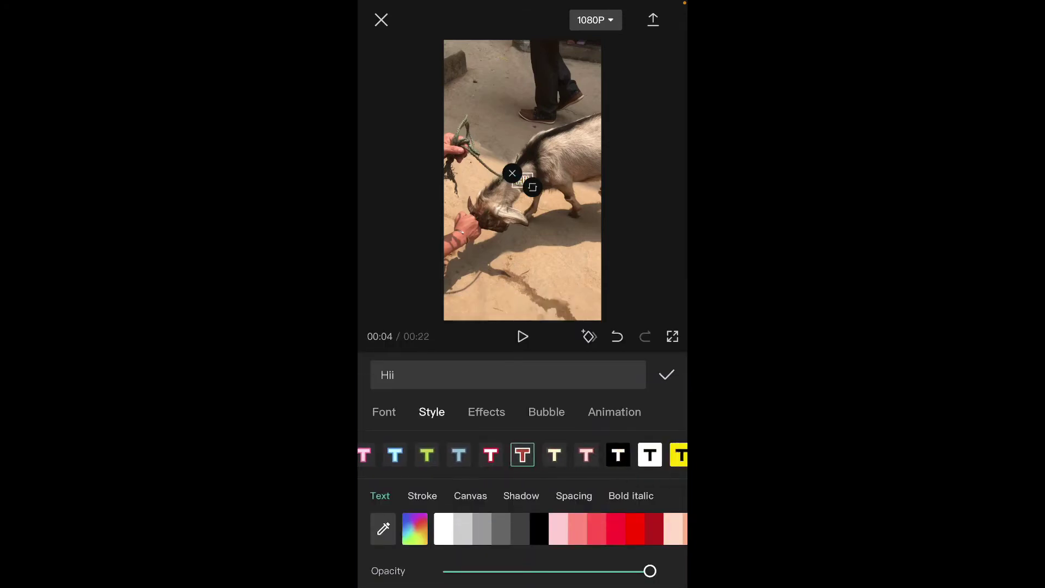
scroll(523, 455, "right", 1)
scroll(523, 455, "right", 2)
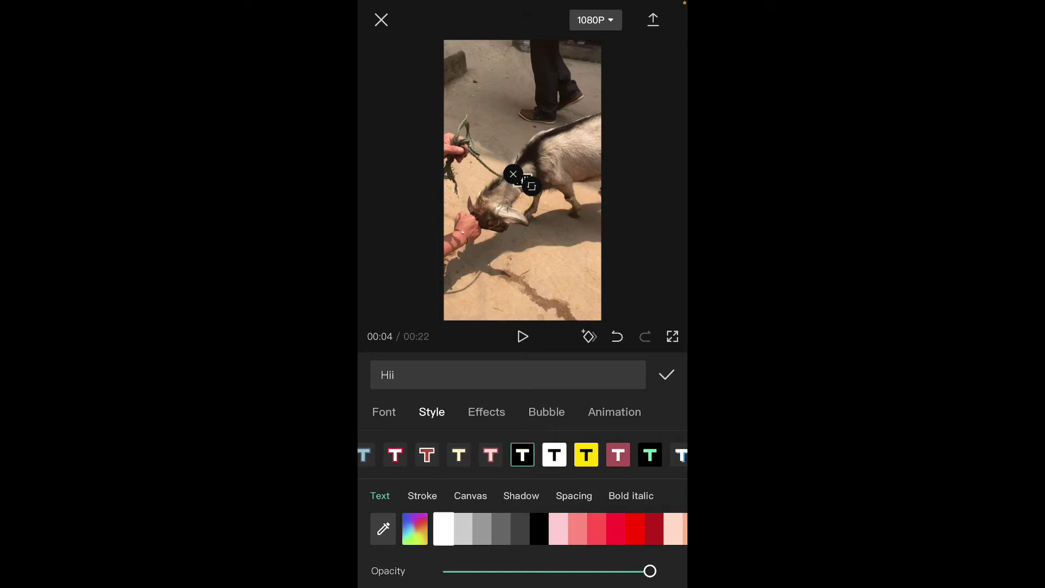
left_click(486, 412)
scroll(523, 507, "down", 1)
left_click(483, 495)
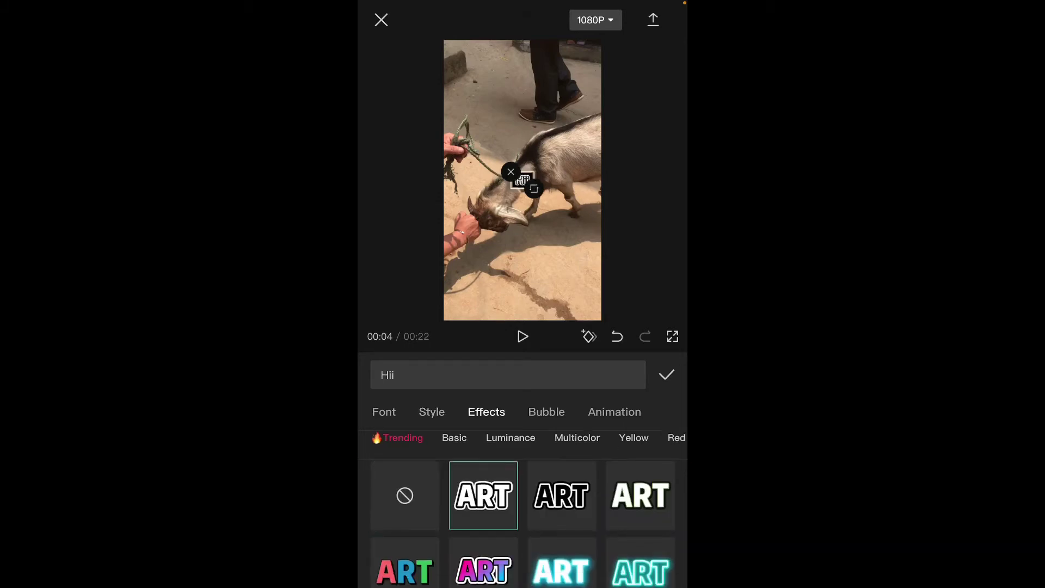
left_click(562, 494)
left_click(640, 495)
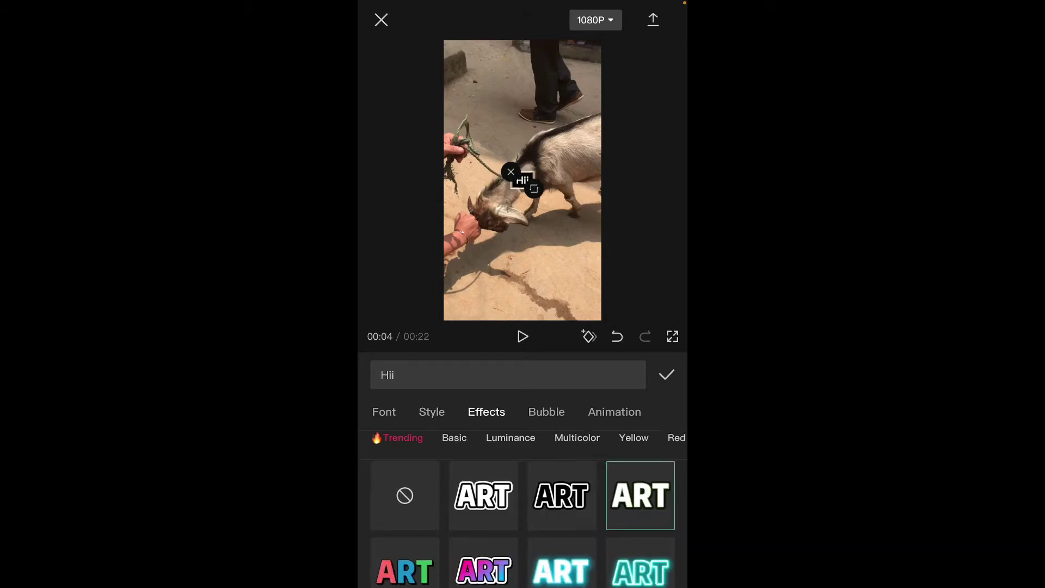
Frame the text in the 'What a nice day' bubble with an Ease In Right animation
left_click(546, 411)
scroll(523, 506, "down", 1)
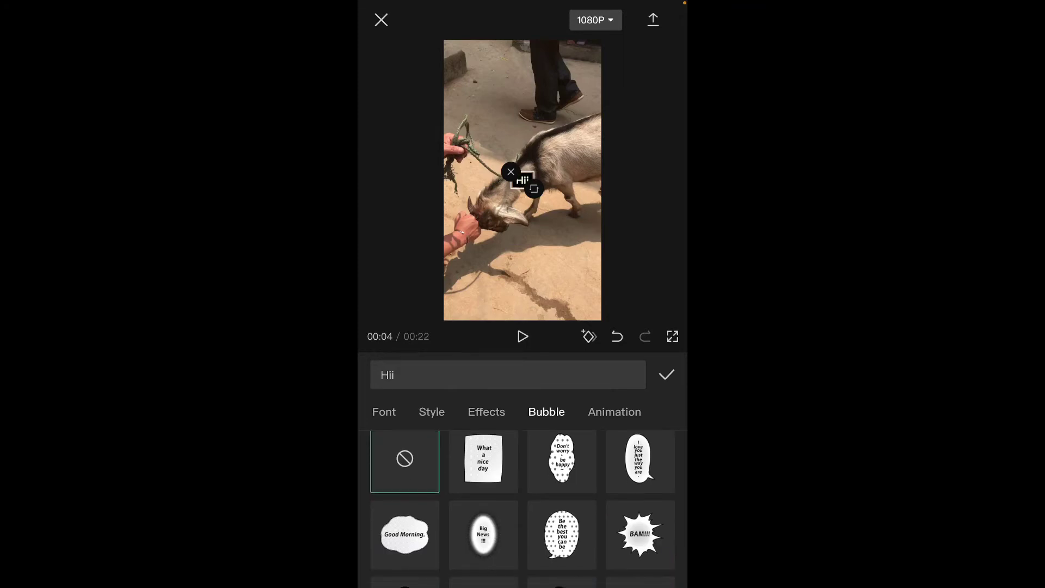
left_click(484, 461)
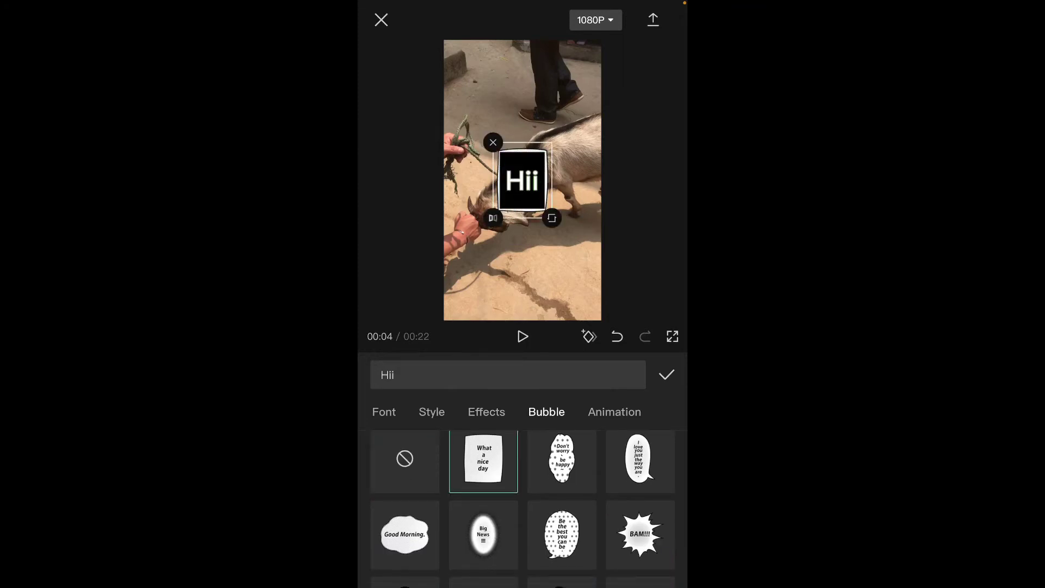
left_click(614, 412)
left_click(509, 499)
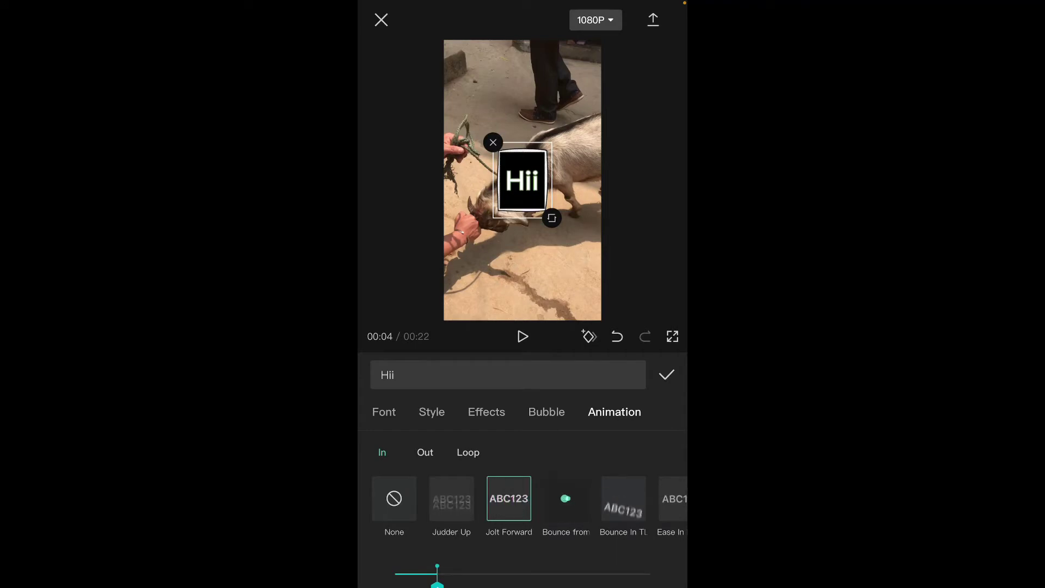
scroll(530, 498, "right", 3)
left_click(572, 499)
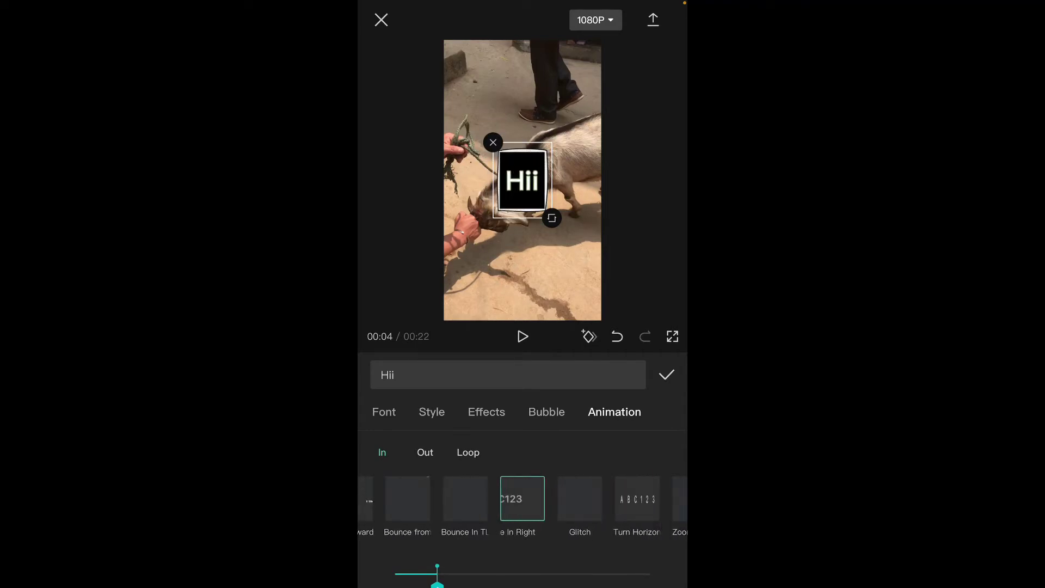
Confirm the Hii text and move it near the top of the video
left_click(666, 375)
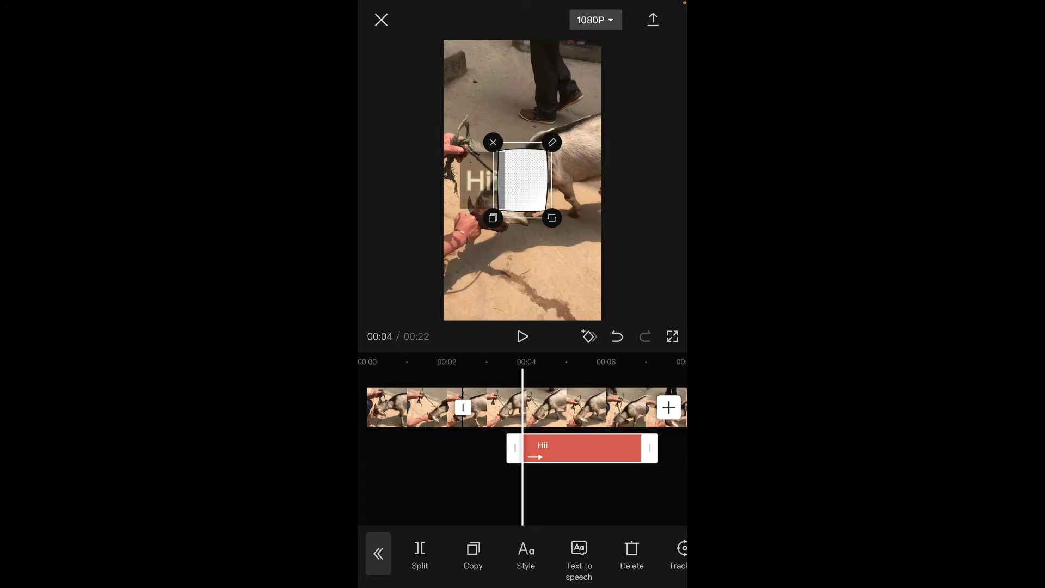
left_click_drag(523, 181, 523, 89)
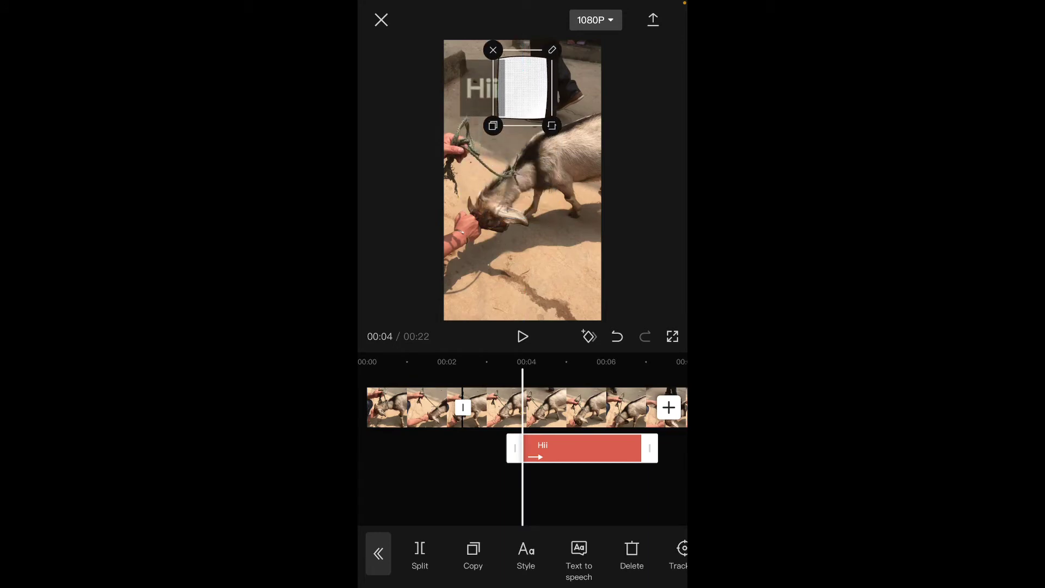
left_click(442, 481)
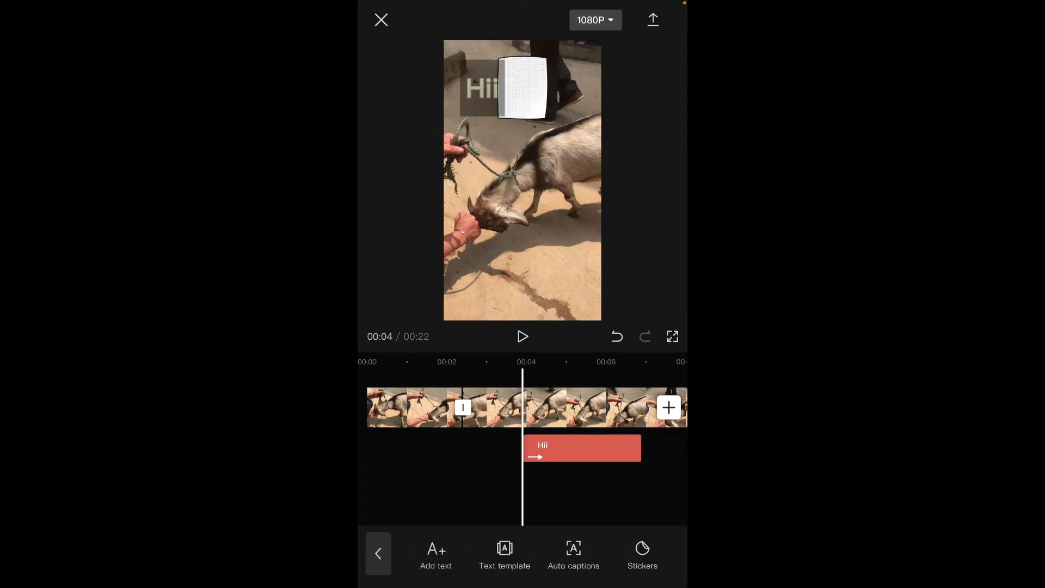
left_click(378, 553)
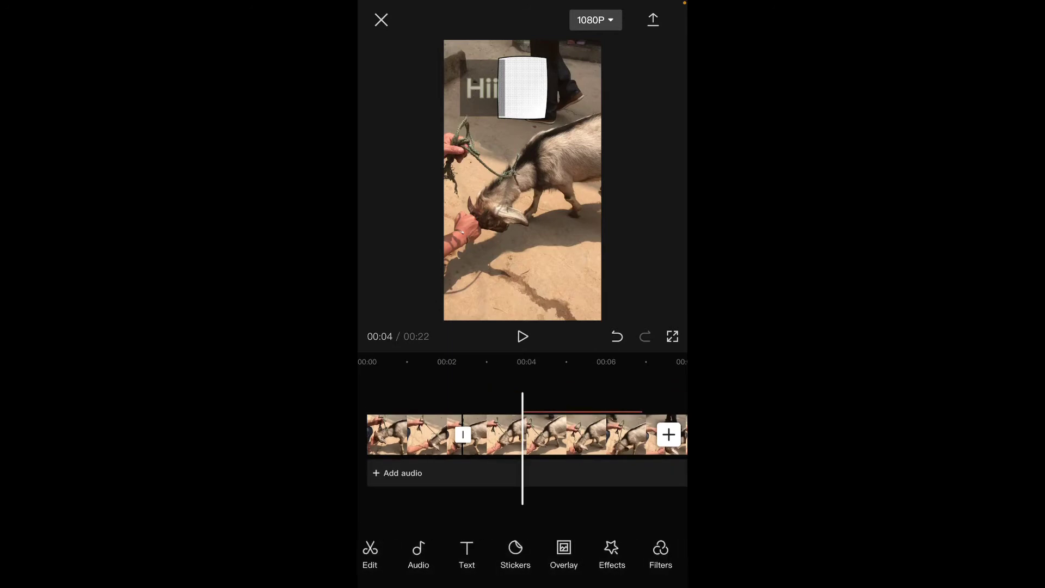
Add the crying cloud, angry cloud and sun emoji stickers
left_click(515, 553)
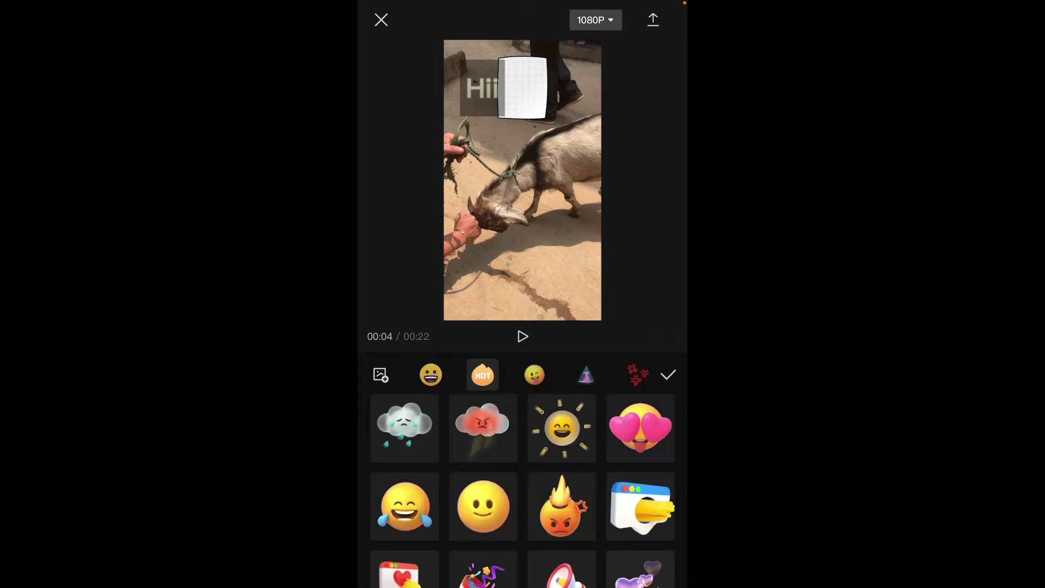
left_click(406, 428)
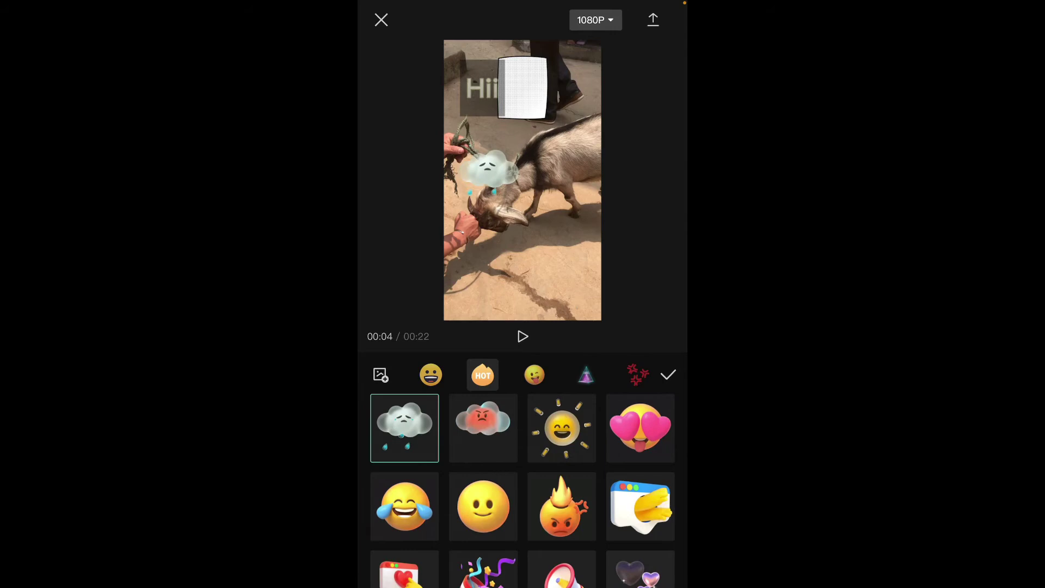
left_click(483, 428)
left_click(562, 427)
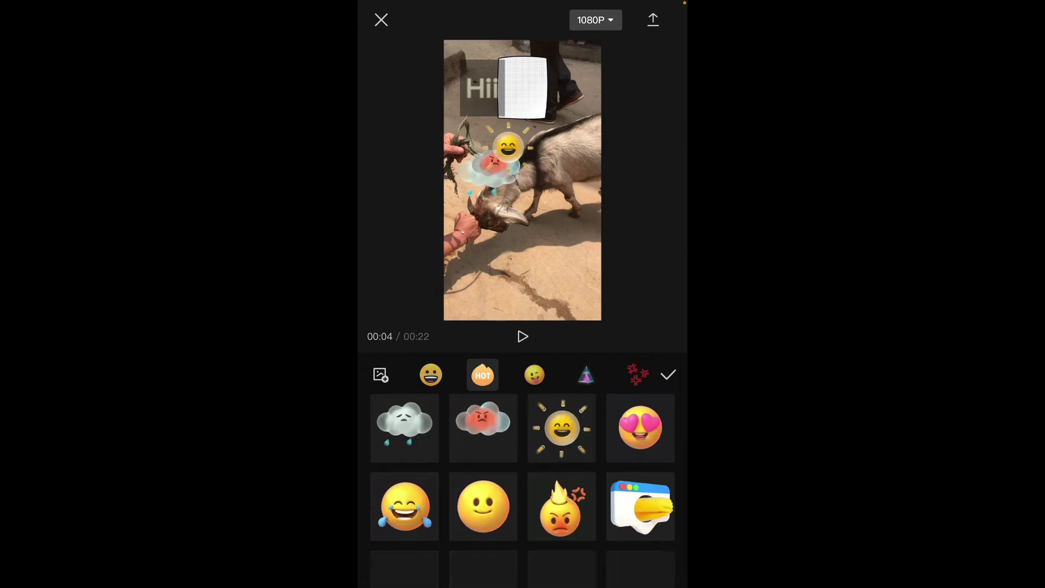
left_click(668, 374)
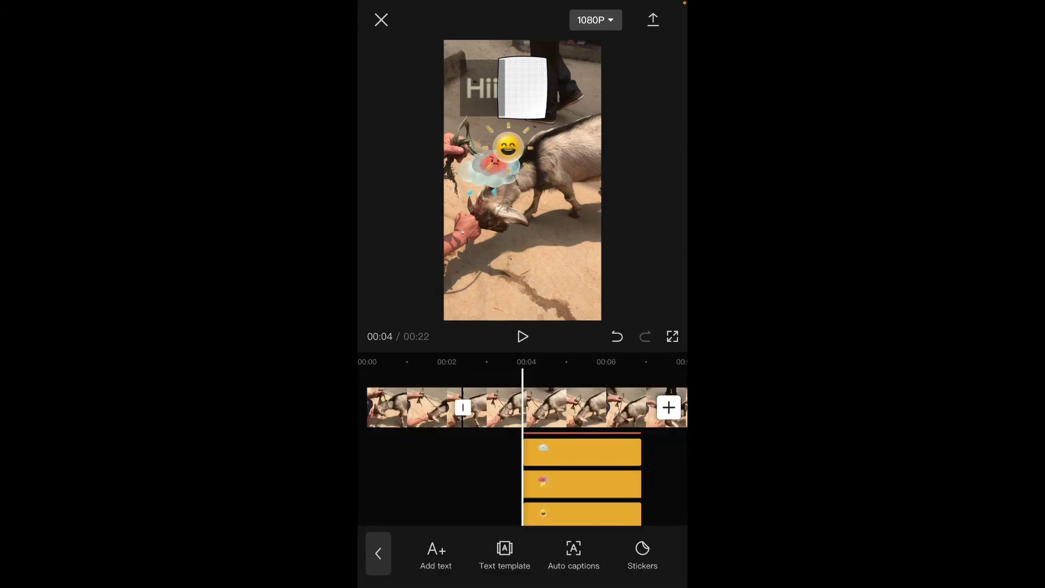
Reposition, enlarge and rotate the angry cloud sticker at the five-second mark
left_click(581, 452)
left_click_drag(572, 407, 536, 407)
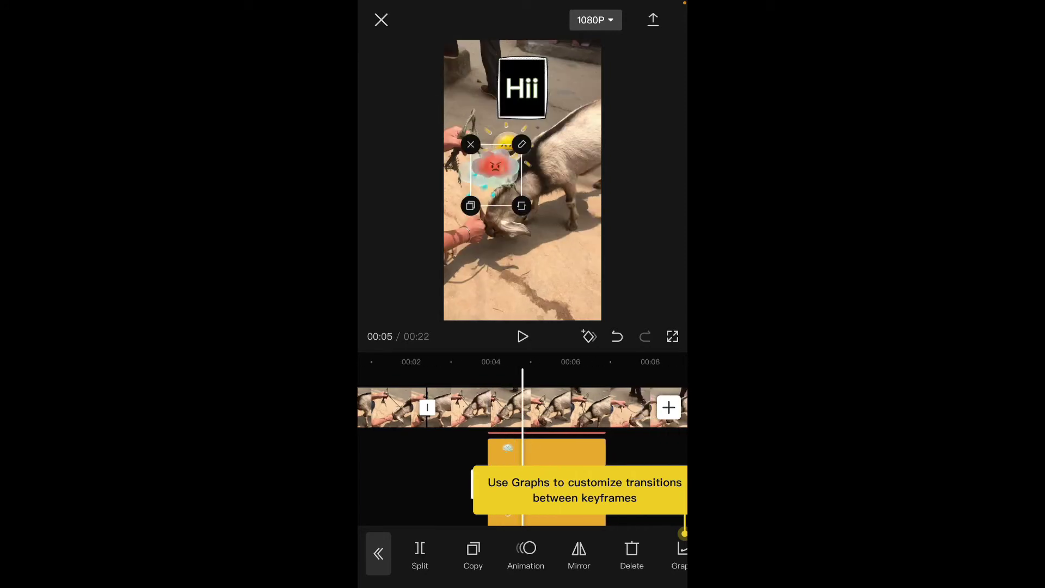
left_click_drag(496, 175, 522, 179)
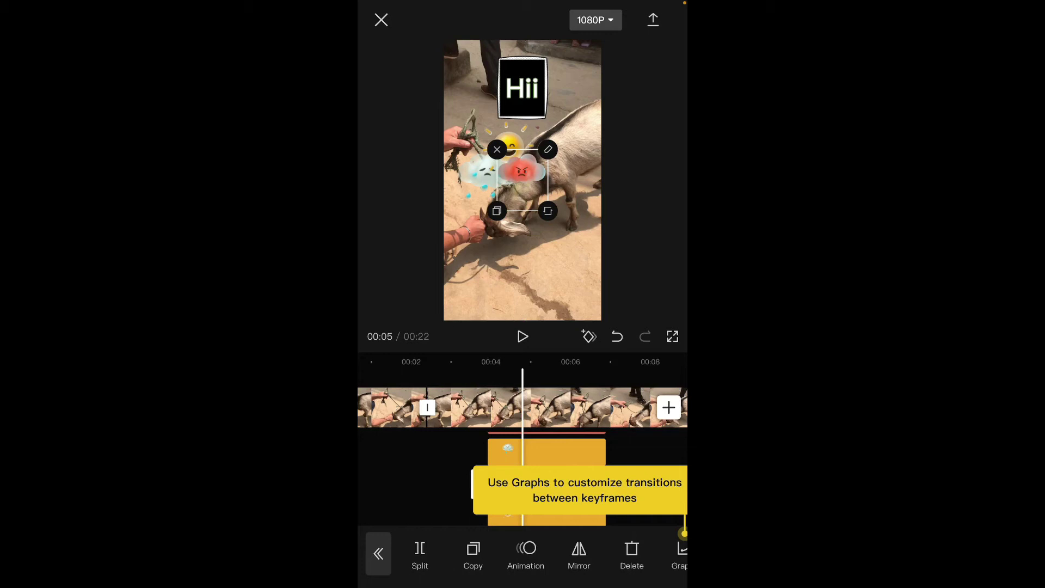
left_click_drag(523, 173, 535, 156)
left_click(620, 245)
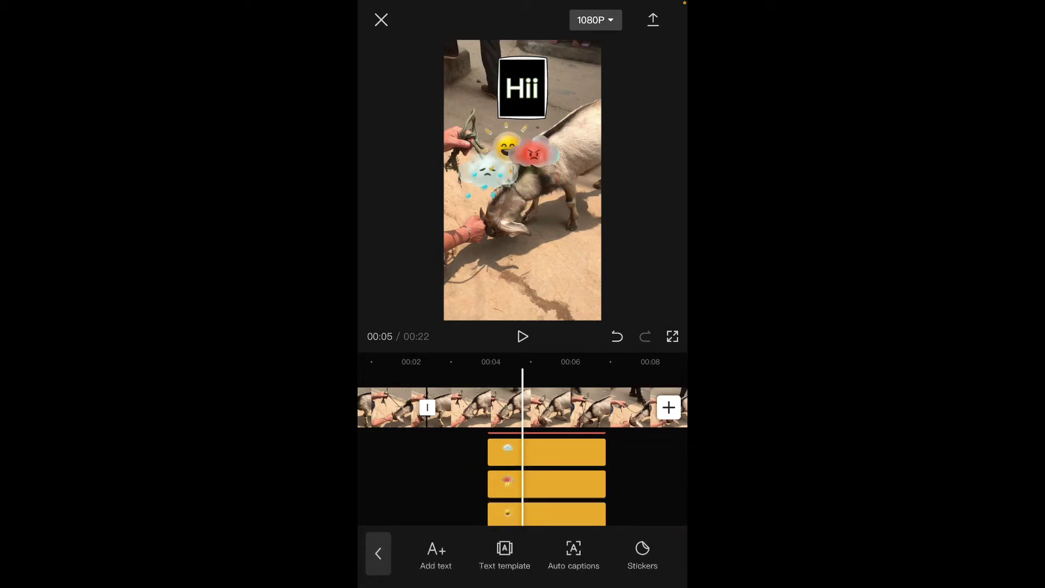
left_click(535, 155)
mouse_move(561, 197)
left_mouse_down()
mouse_move(598, 187)
mouse_move(549, 294)
mouse_move(589, 227)
left_mouse_up()
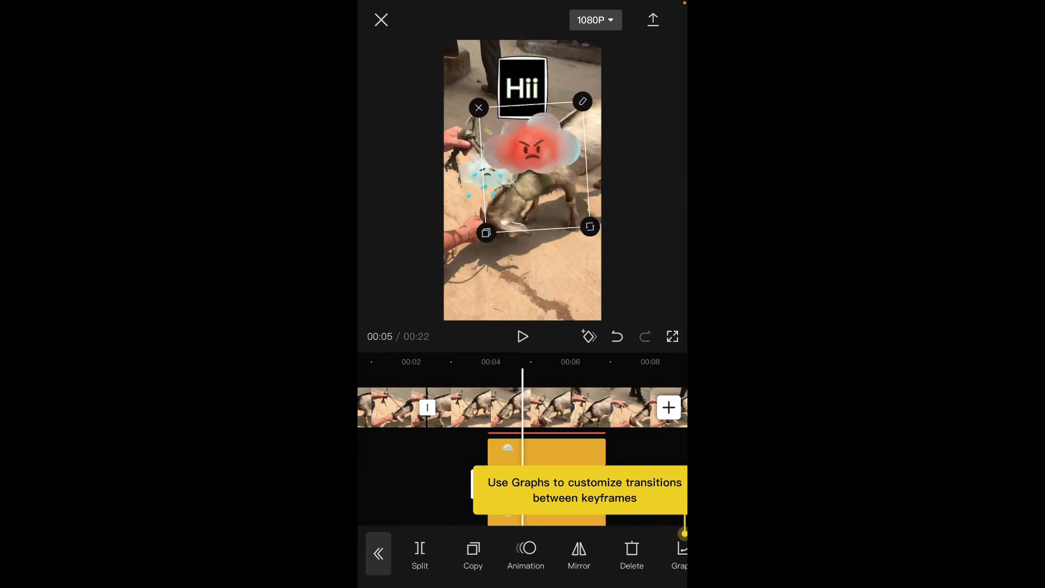
Delete the angry cloud and sun stickers, keeping the crying cloud
left_click(478, 106)
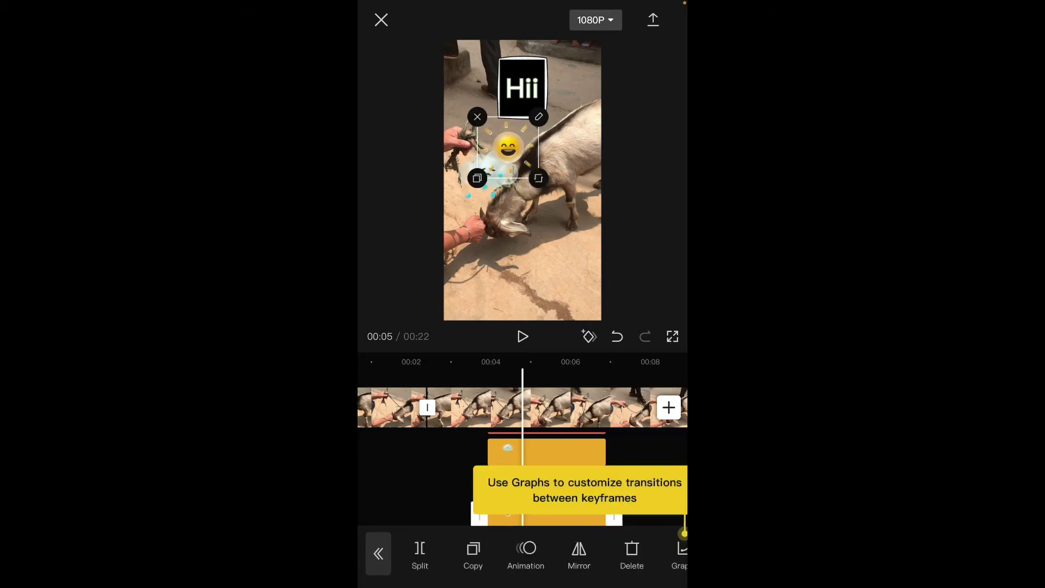
left_click(548, 480)
left_click(631, 555)
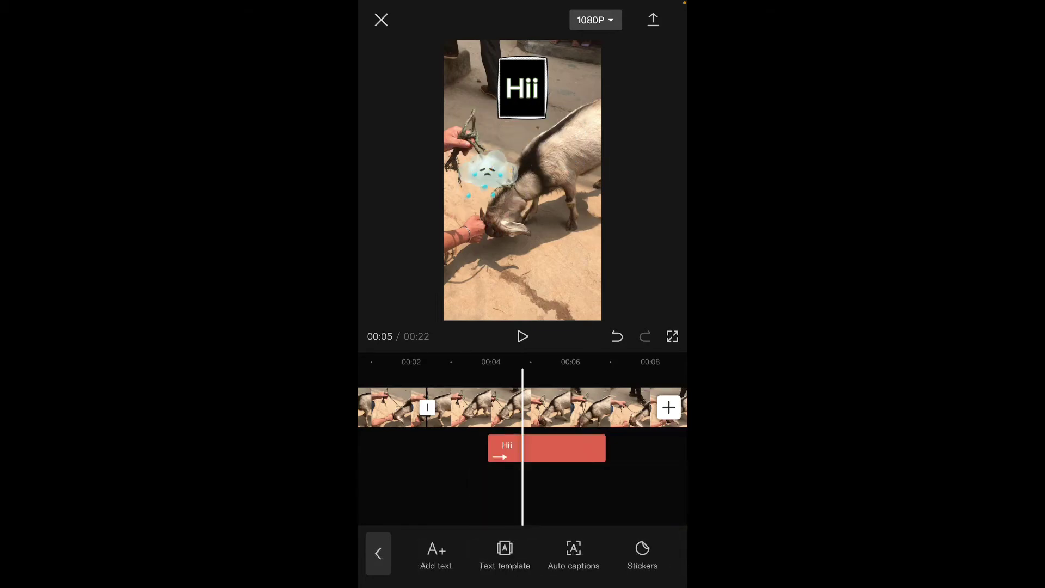
Position the playhead at 00:12 in the video
left_click(546, 447)
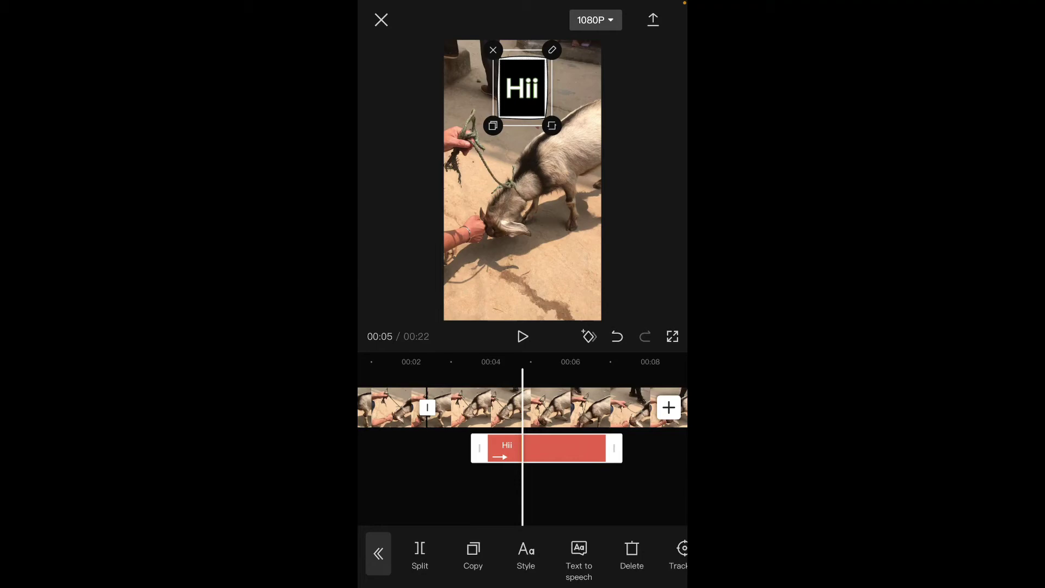
left_click(604, 490)
left_click_drag(605, 406, 489, 407)
left_click_drag(620, 407, 392, 406)
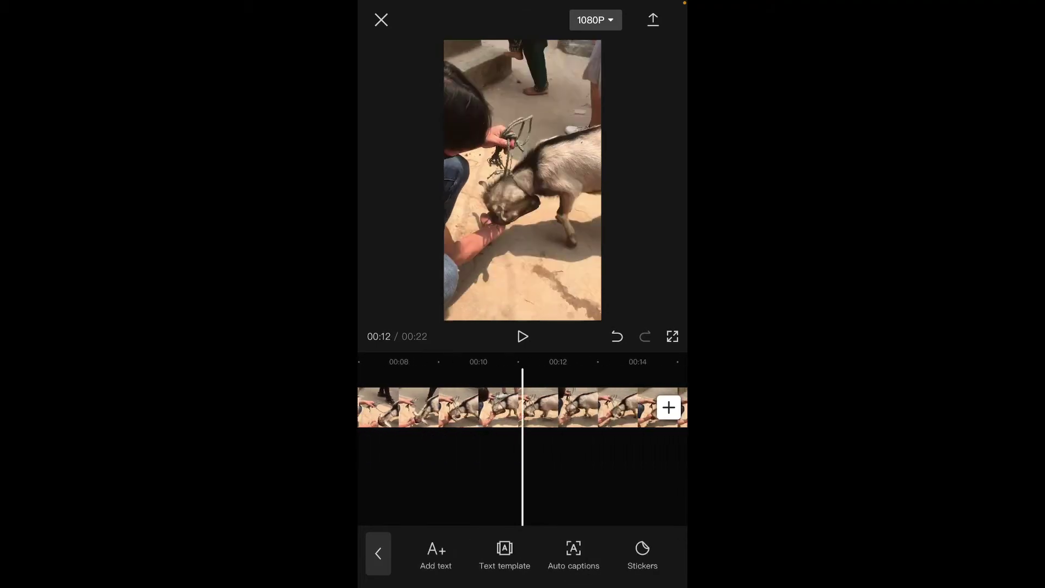
left_click_drag(457, 407, 571, 407)
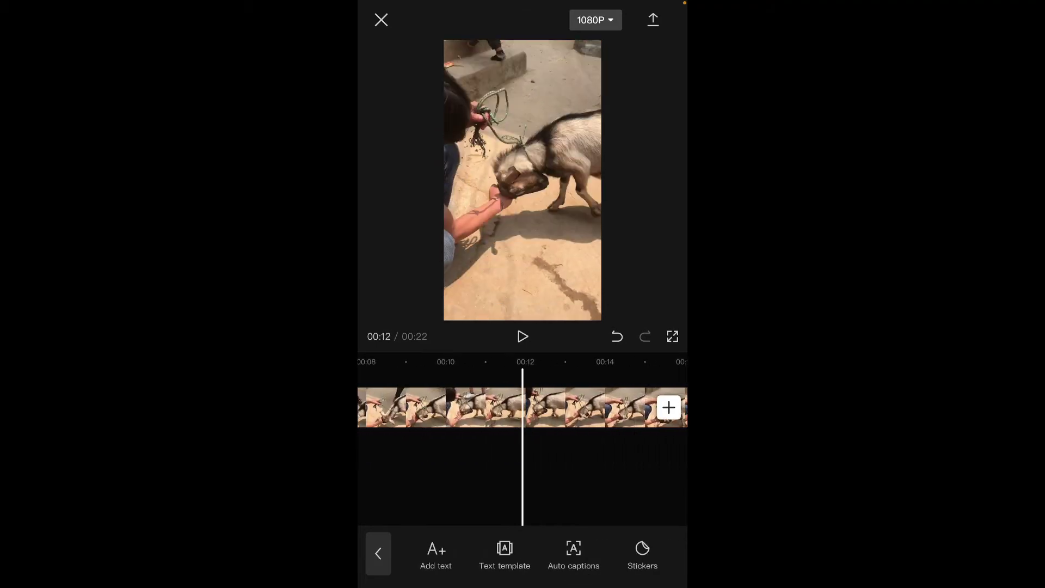
left_click(378, 554)
Apply the Moons & Stars heart video effect and preview it
left_click(604, 547)
left_click(495, 554)
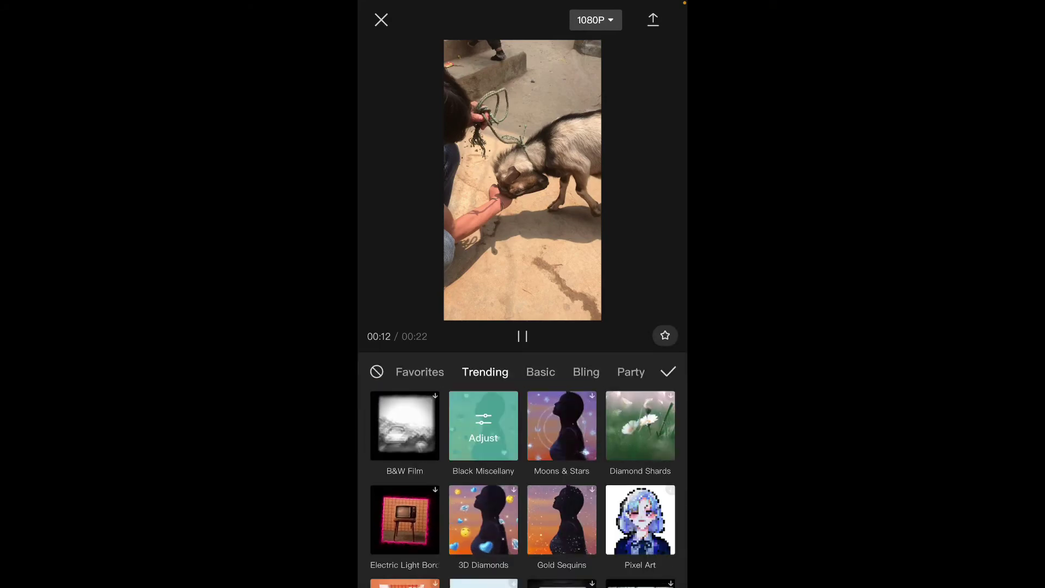
left_click(562, 426)
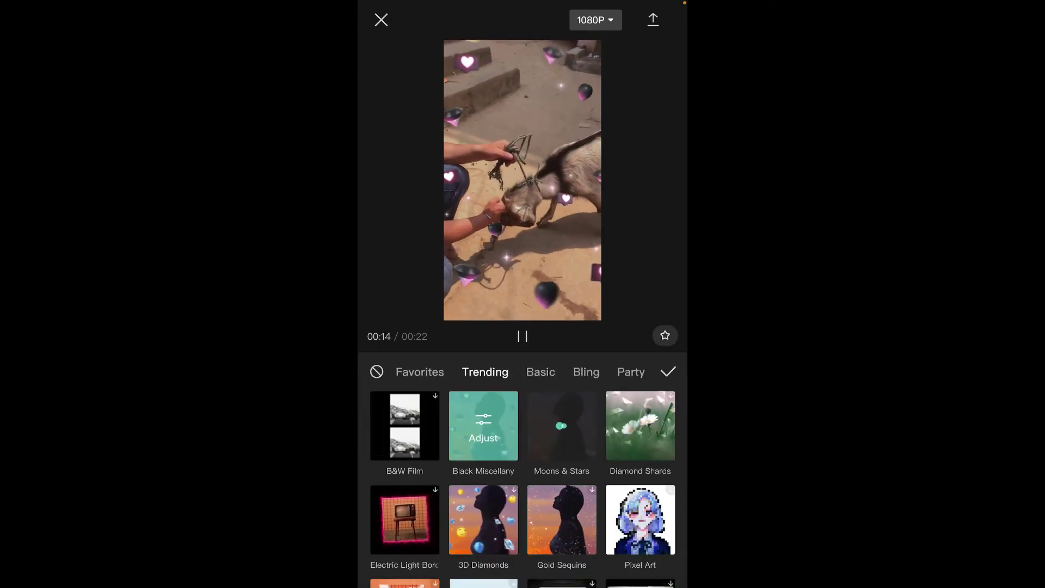
left_click(667, 372)
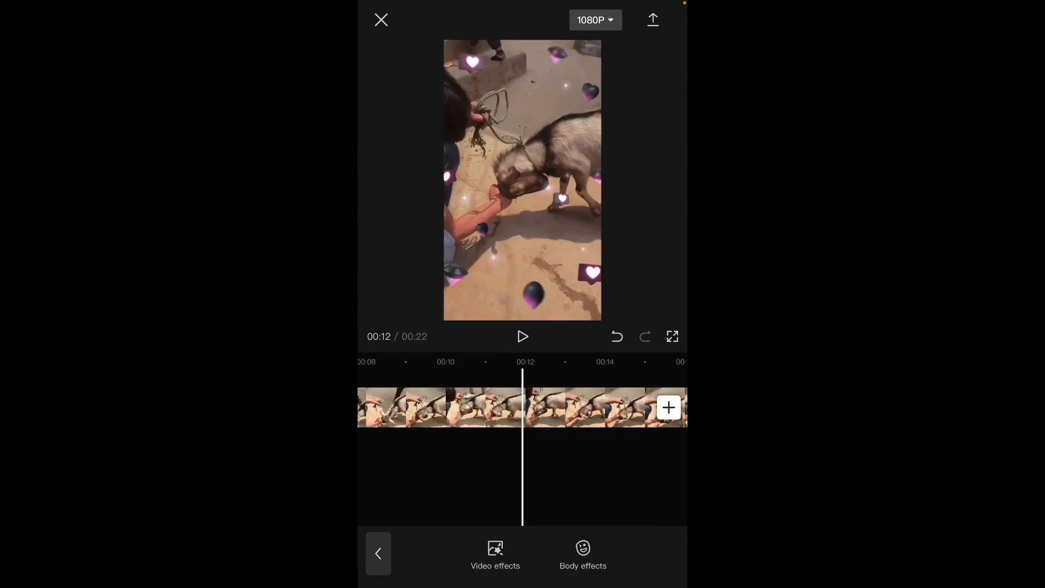
left_click(378, 553)
left_click(523, 336)
scroll(522, 555, "right", 2)
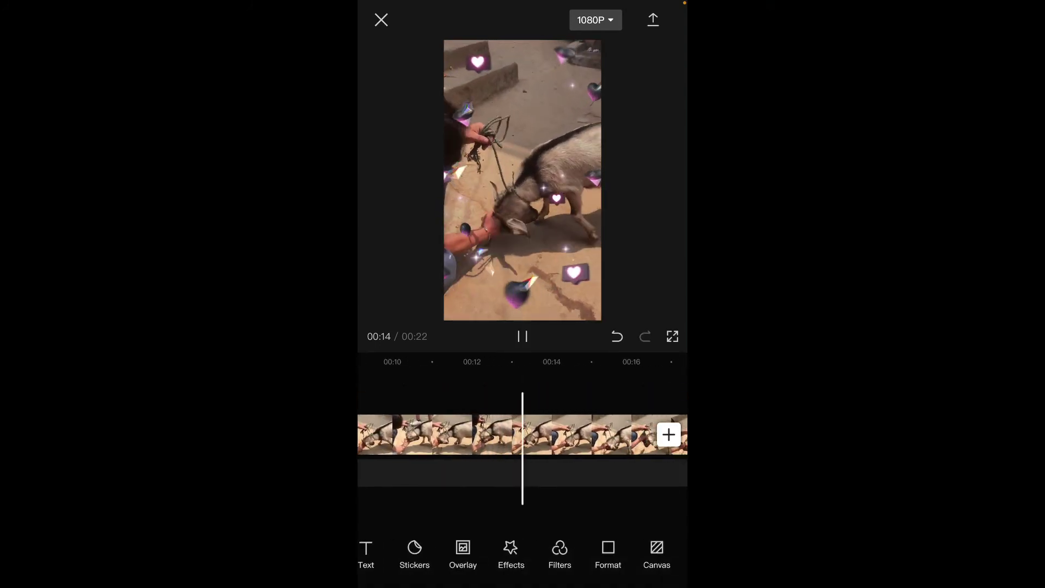
Apply the Metal filter to the goat clip
left_click(560, 553)
left_click(522, 472)
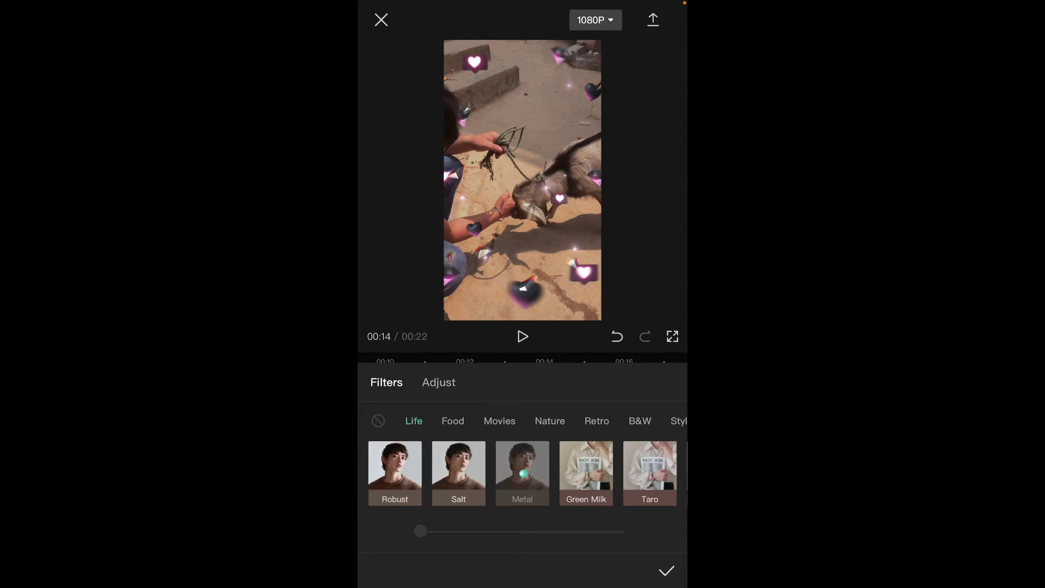
scroll(523, 472, "right", 1)
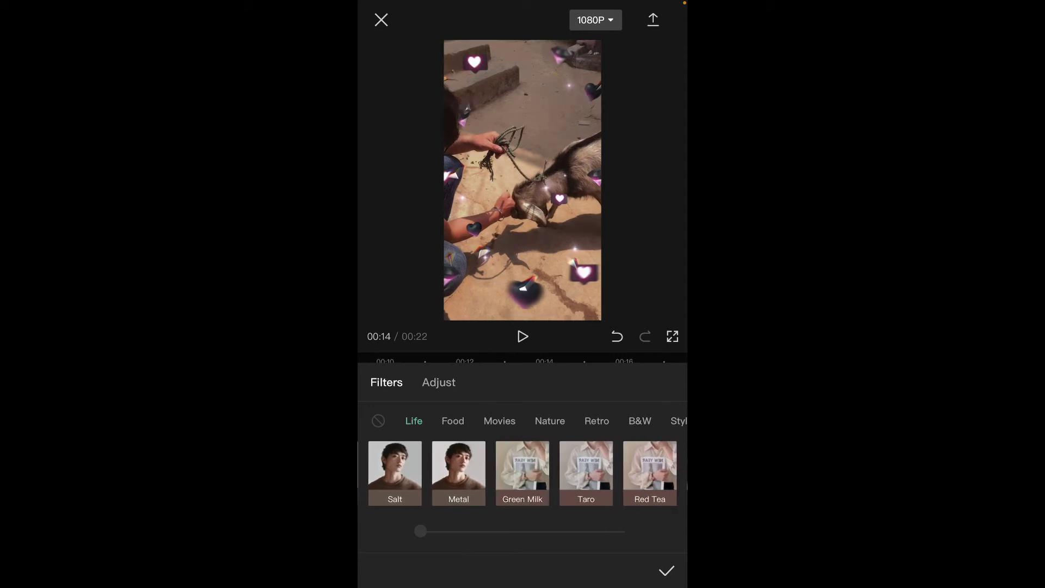
scroll(522, 472, "right", 1)
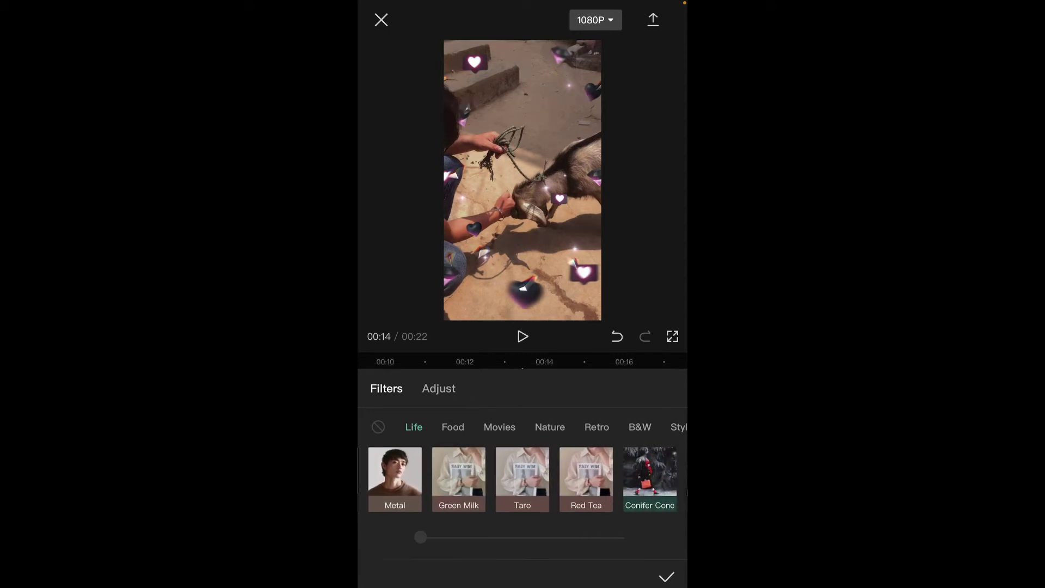
left_click(667, 571)
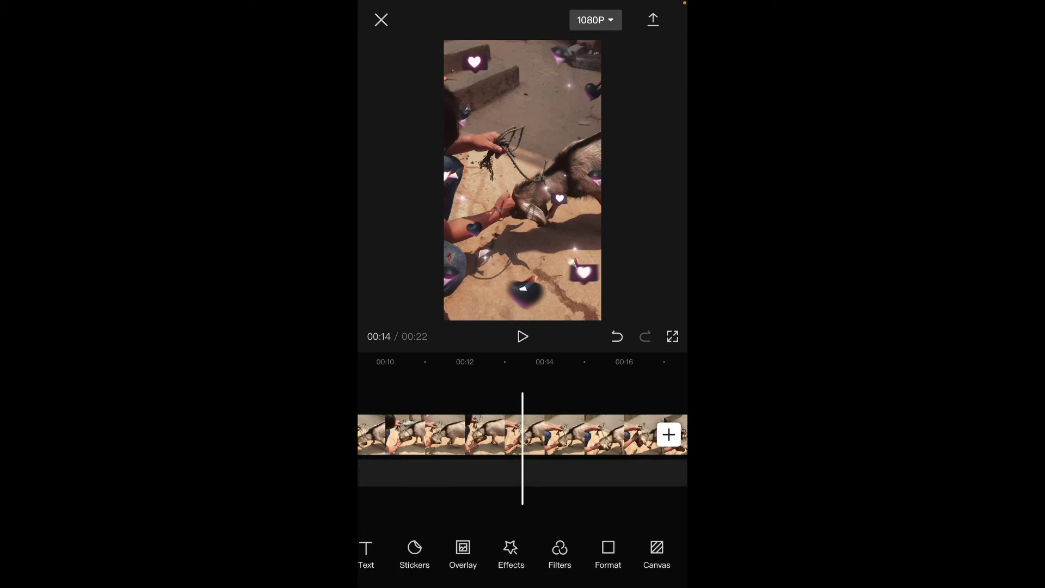
scroll(523, 555, "right", 1)
Change the canvas ratio to 4:3 after trying 2:1
left_click(558, 556)
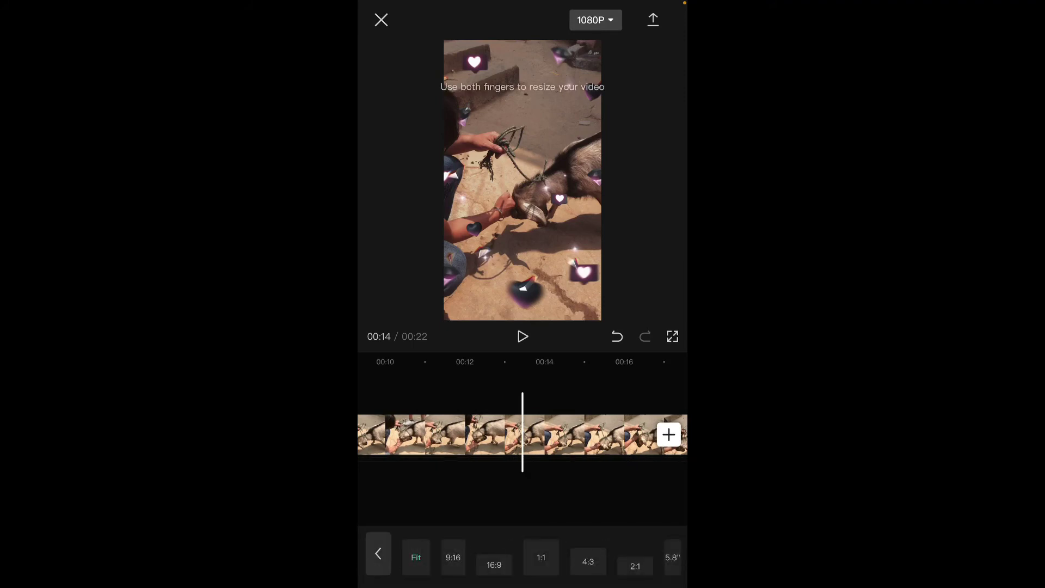
left_click(494, 557)
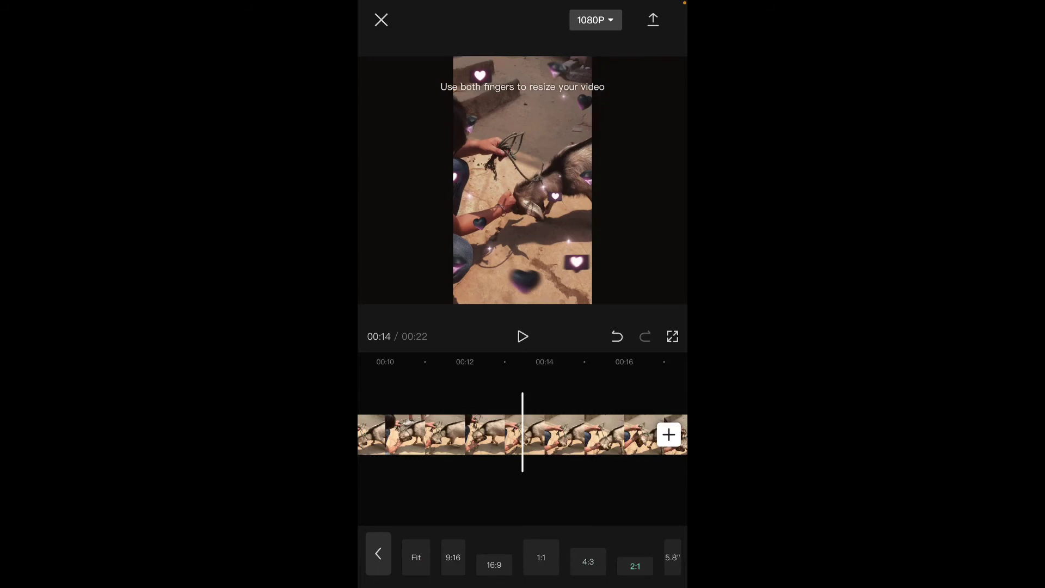
left_click(589, 559)
left_click(378, 555)
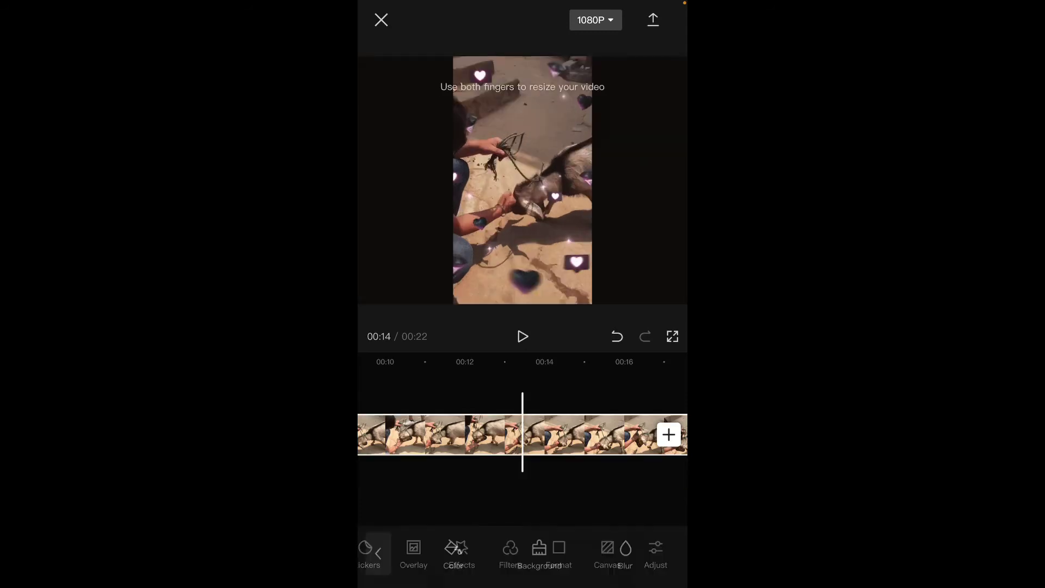
Try a dark red colour and a red Christmas pattern as the canvas background
left_click(453, 554)
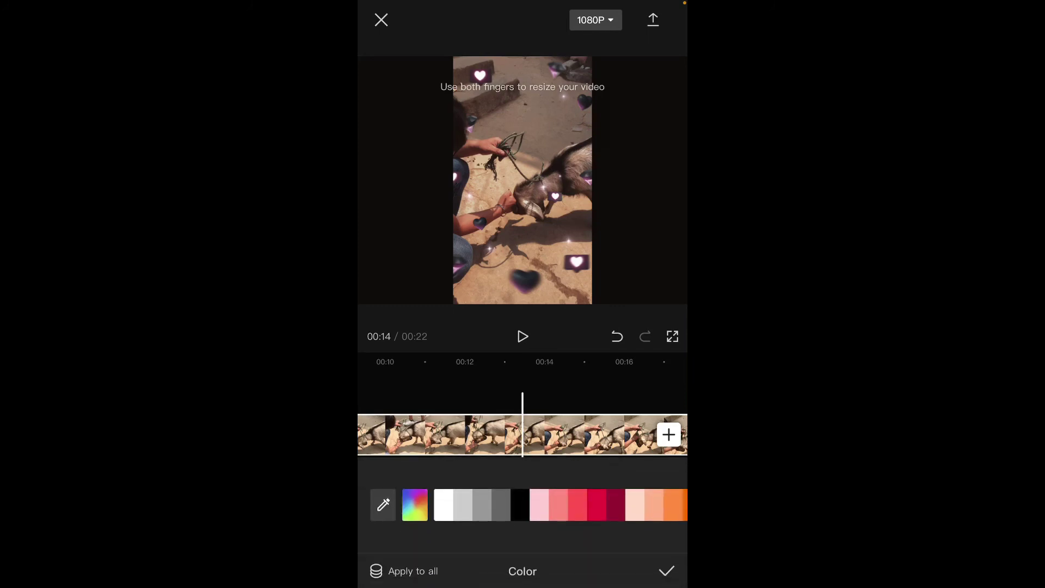
left_click(493, 505)
left_click(595, 505)
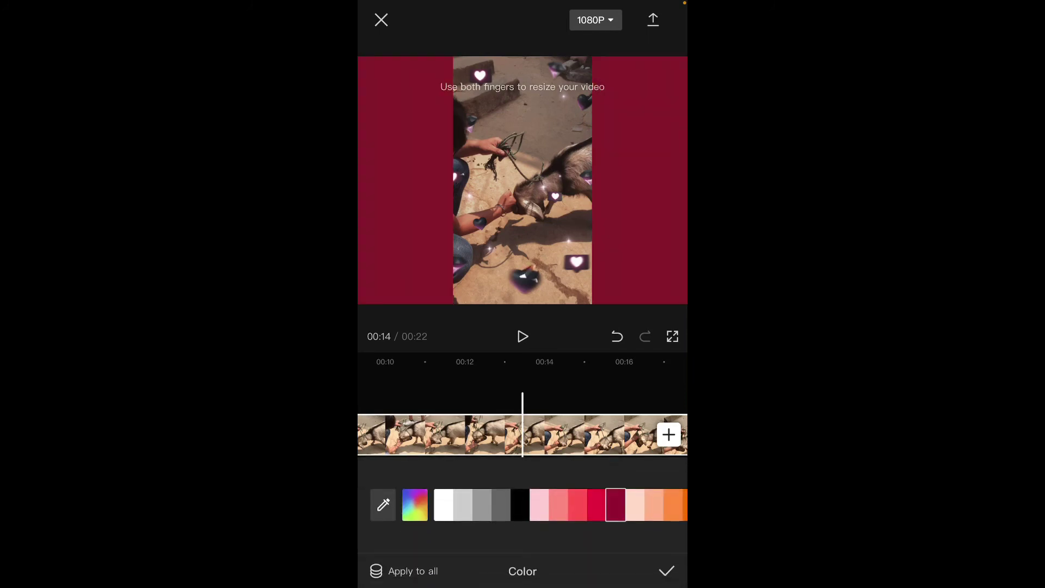
left_click(666, 571)
left_click(540, 554)
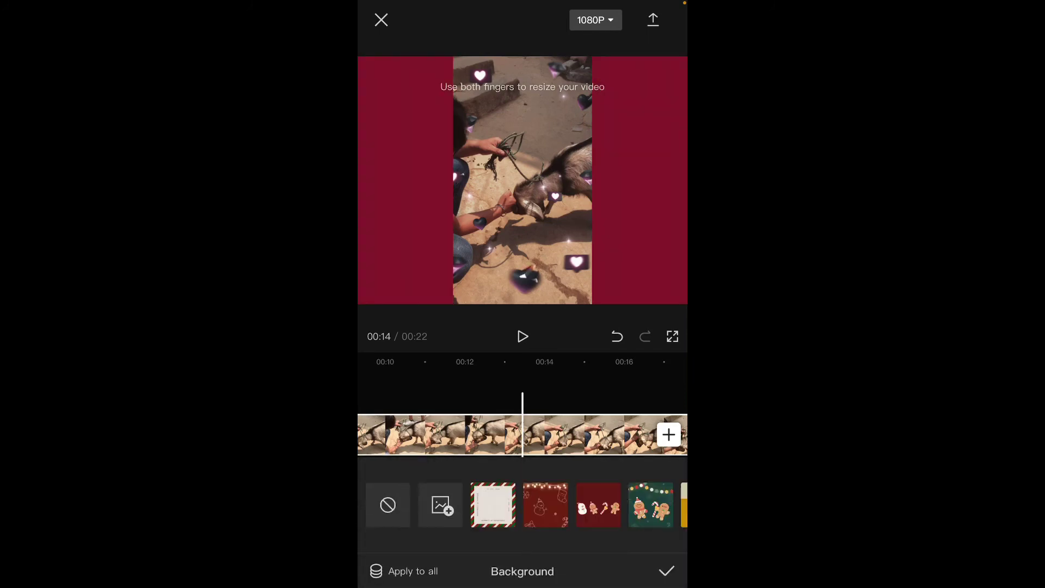
left_click(598, 505)
left_click(667, 570)
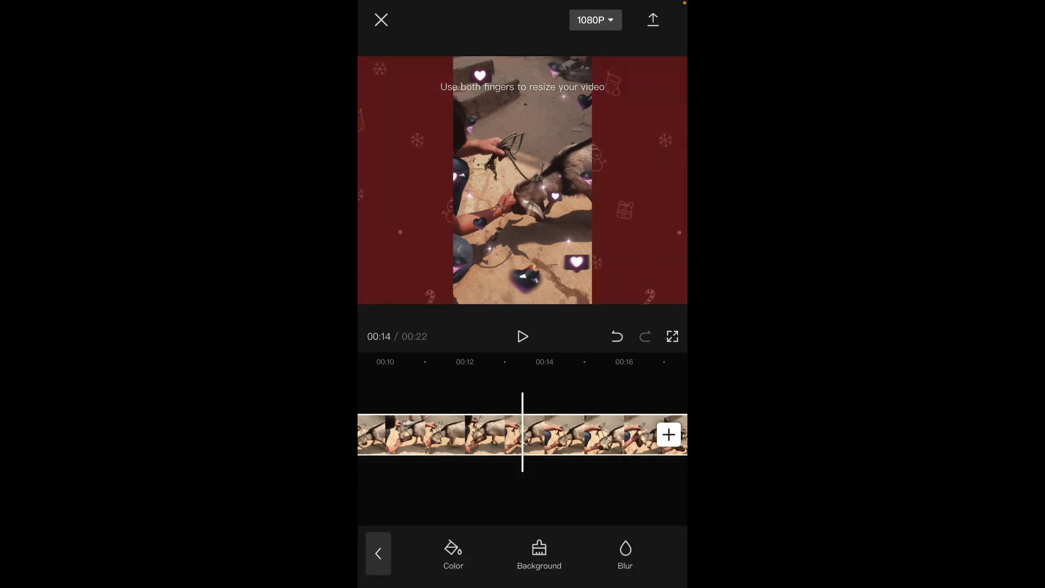
Fill the canvas background with the strongest blur of the footage
left_click(625, 553)
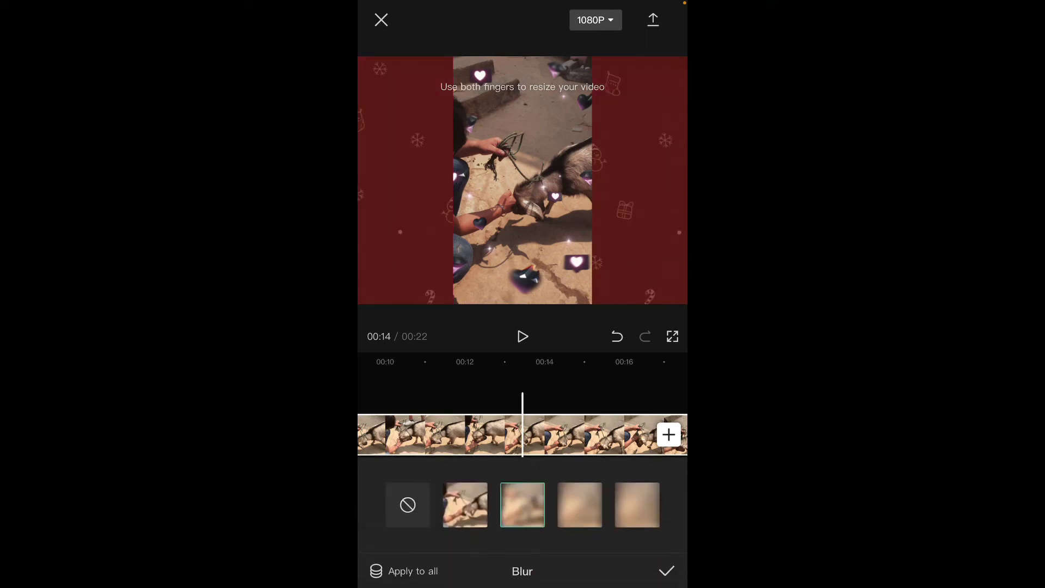
left_click(636, 504)
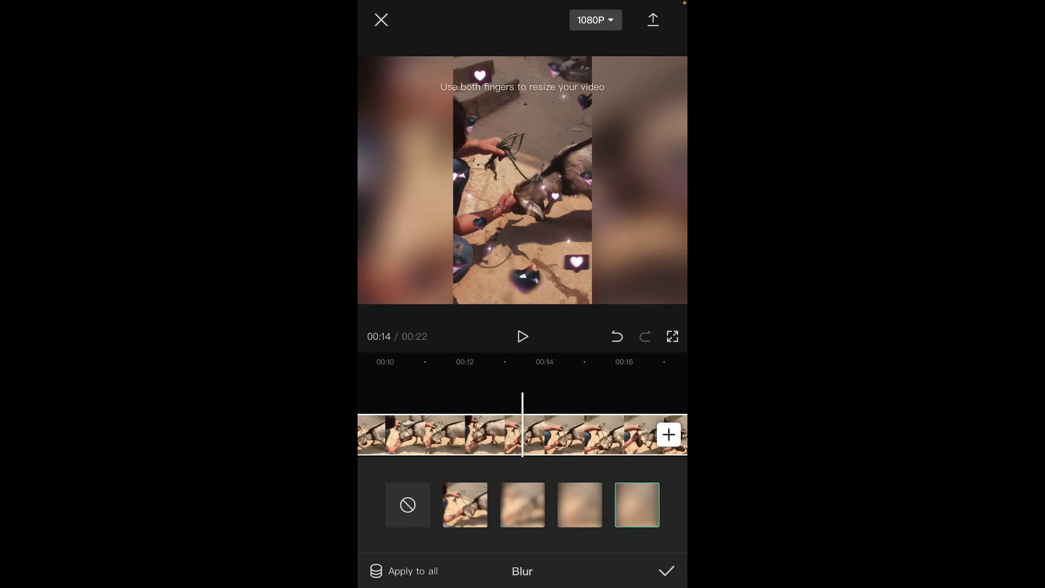
left_click(666, 570)
Add a filter track layer to the timeline
left_click_drag(605, 436, 458, 435)
left_click(376, 554)
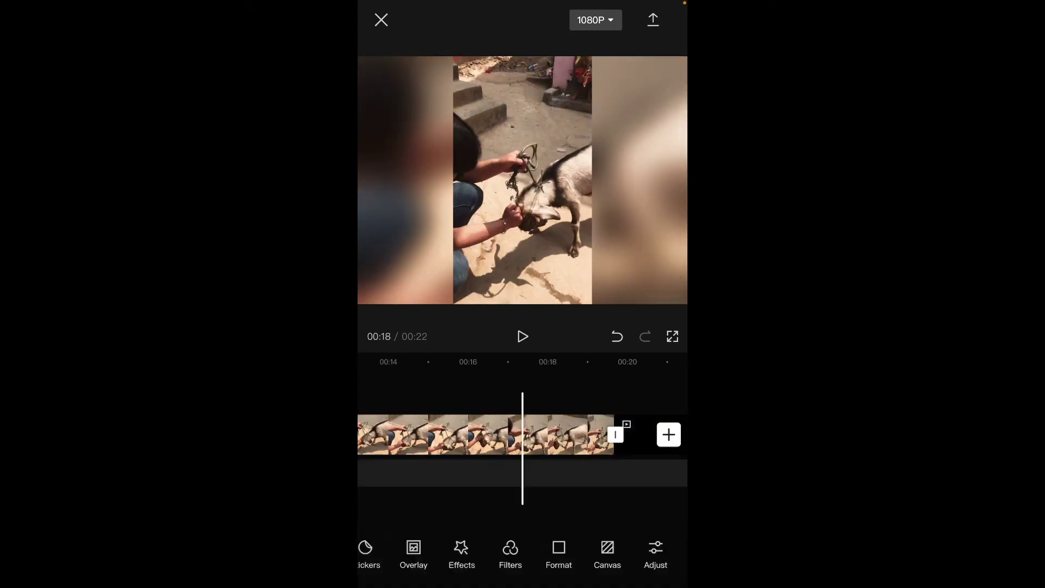
scroll(523, 553, "left", 1)
left_click(656, 554)
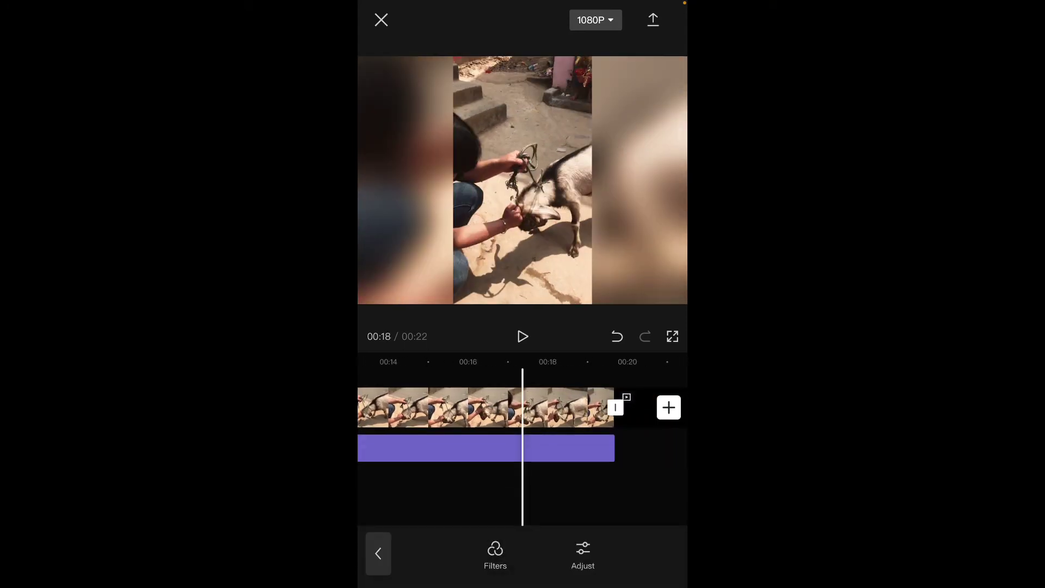
mouse_move(408, 409)
left_mouse_down()
mouse_move(637, 408)
mouse_move(522, 408)
left_mouse_up()
Change the filter clip from Metal to Red Tea
left_click(571, 448)
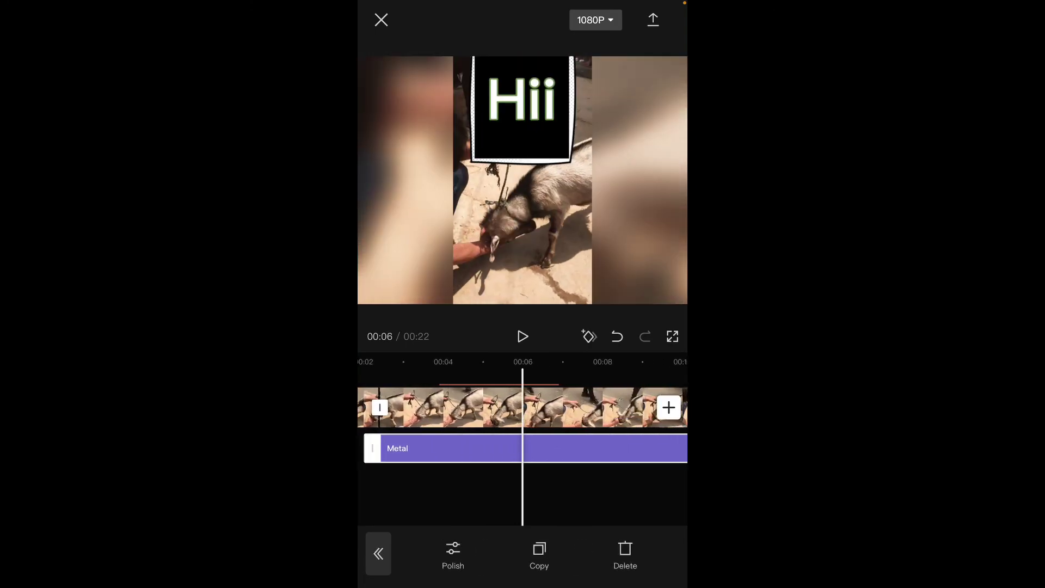
left_click(452, 554)
scroll(523, 473, "right", 3)
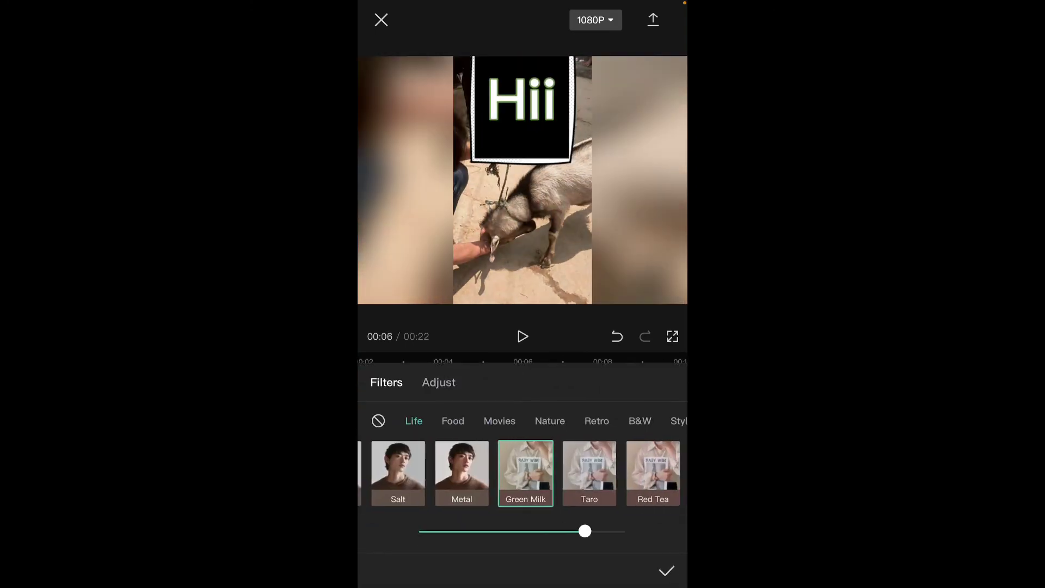
left_click(666, 571)
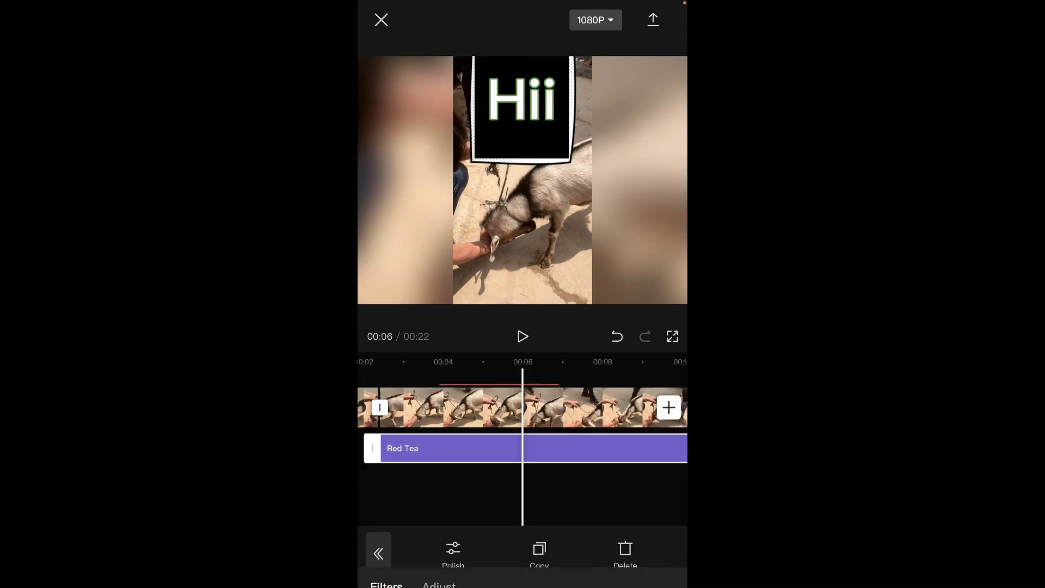
left_click_drag(636, 409, 425, 408)
left_click_drag(571, 408, 523, 409)
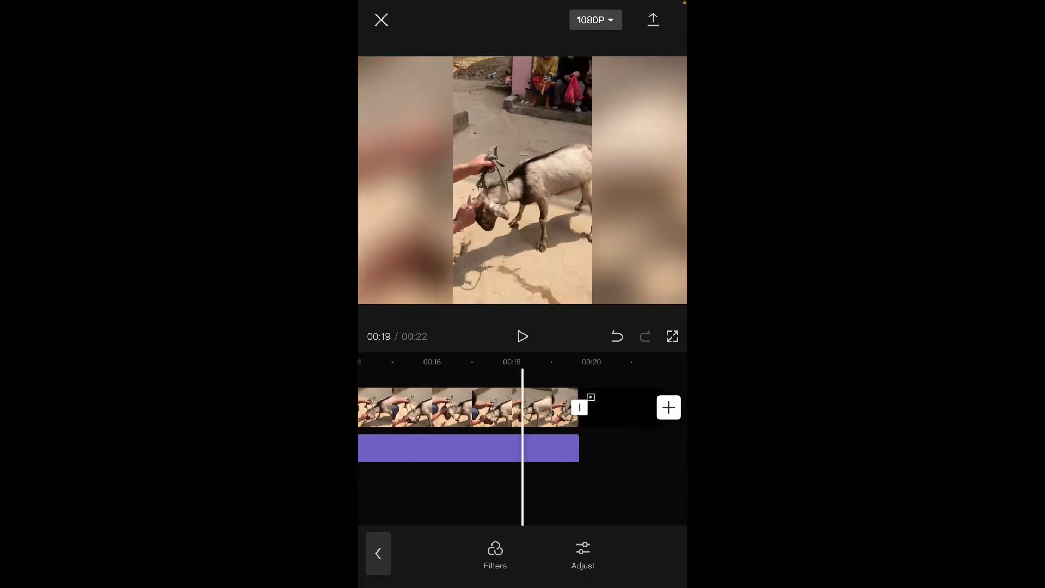
left_click(522, 490)
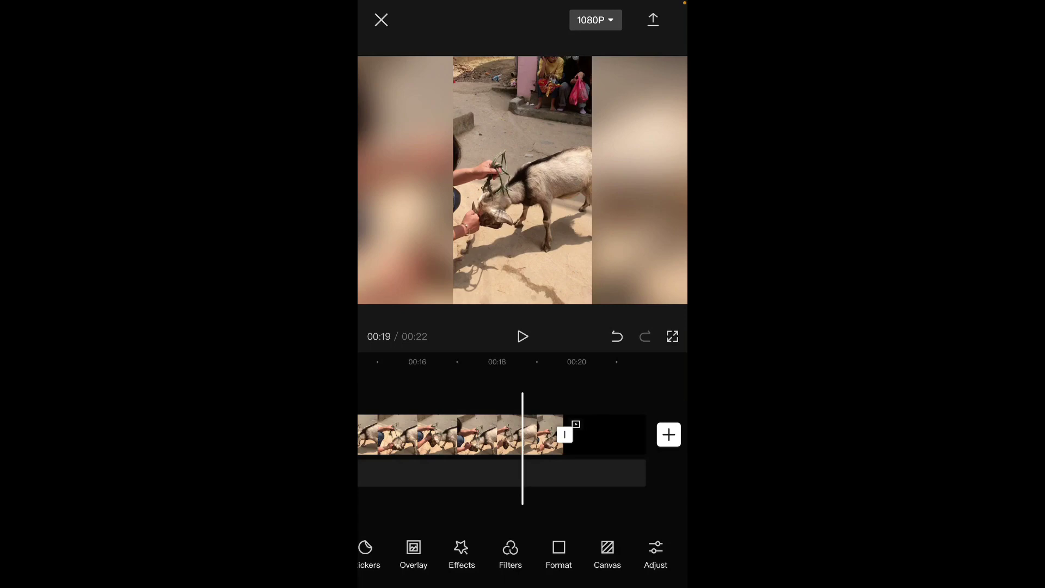